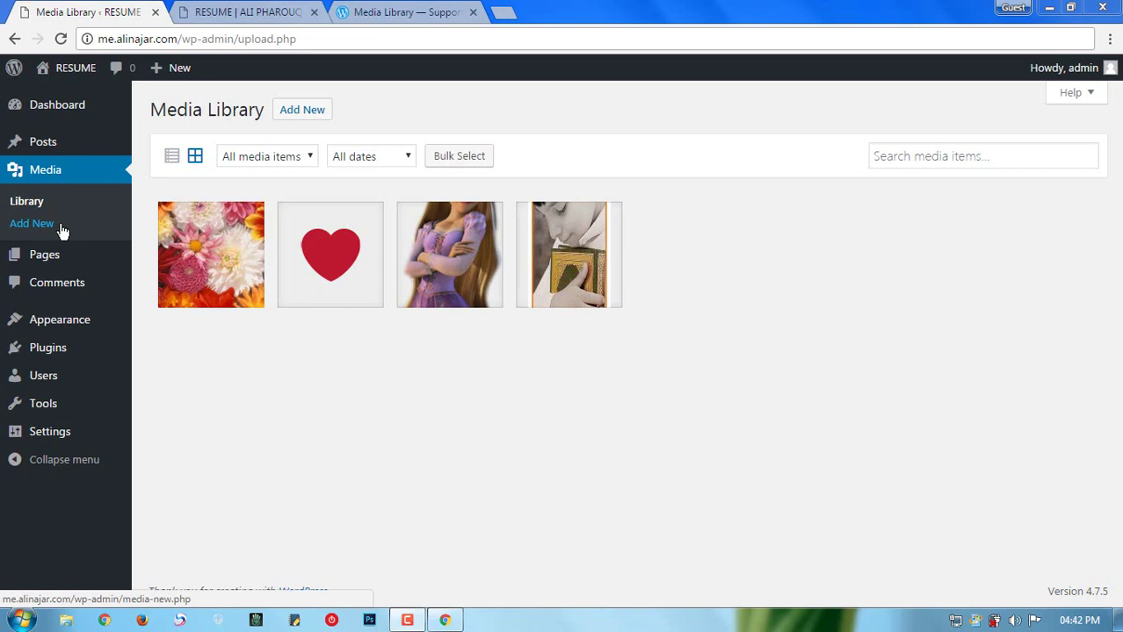
# Step: Switch the media library to list view and look at the available bulk actions
pyautogui.moveTo(174, 83)
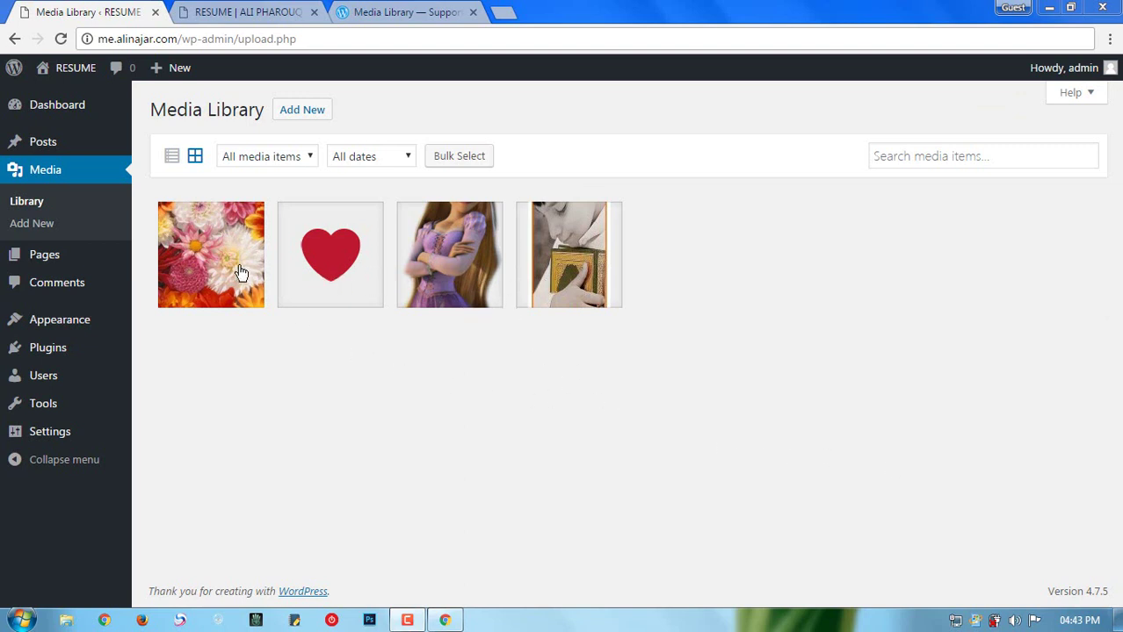
pyautogui.click(173, 159)
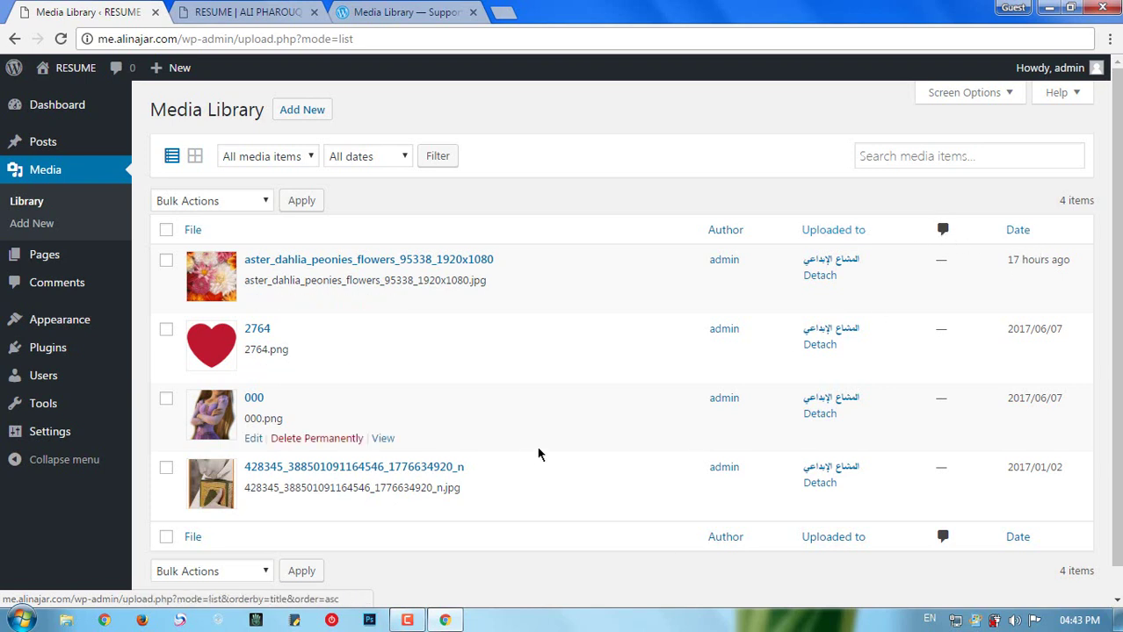
pyautogui.click(227, 202)
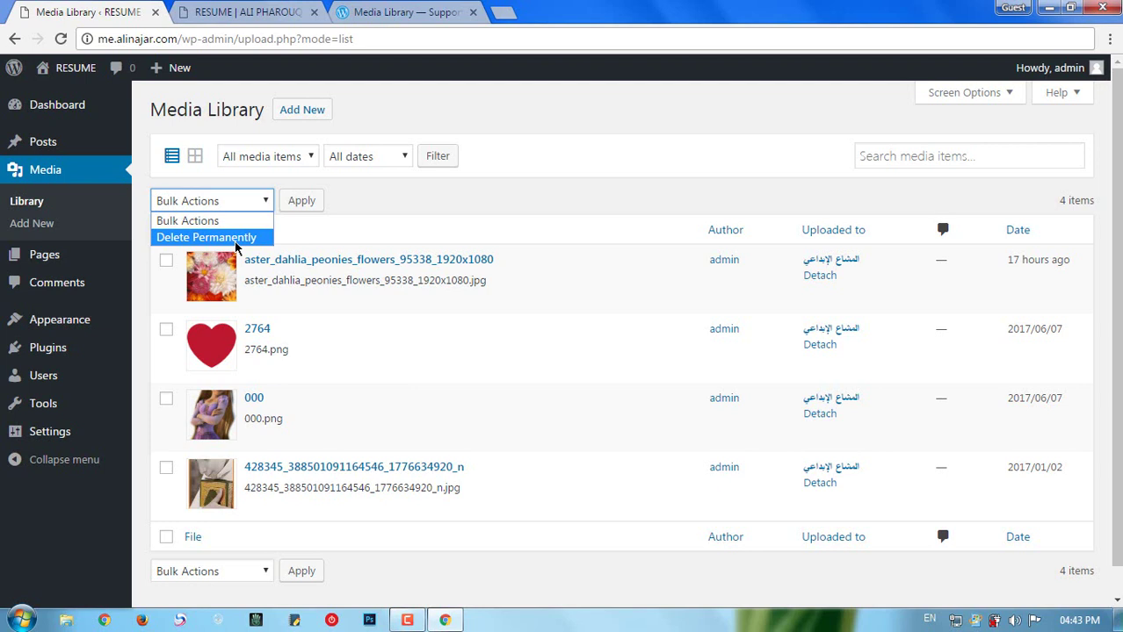
pyautogui.click(370, 178)
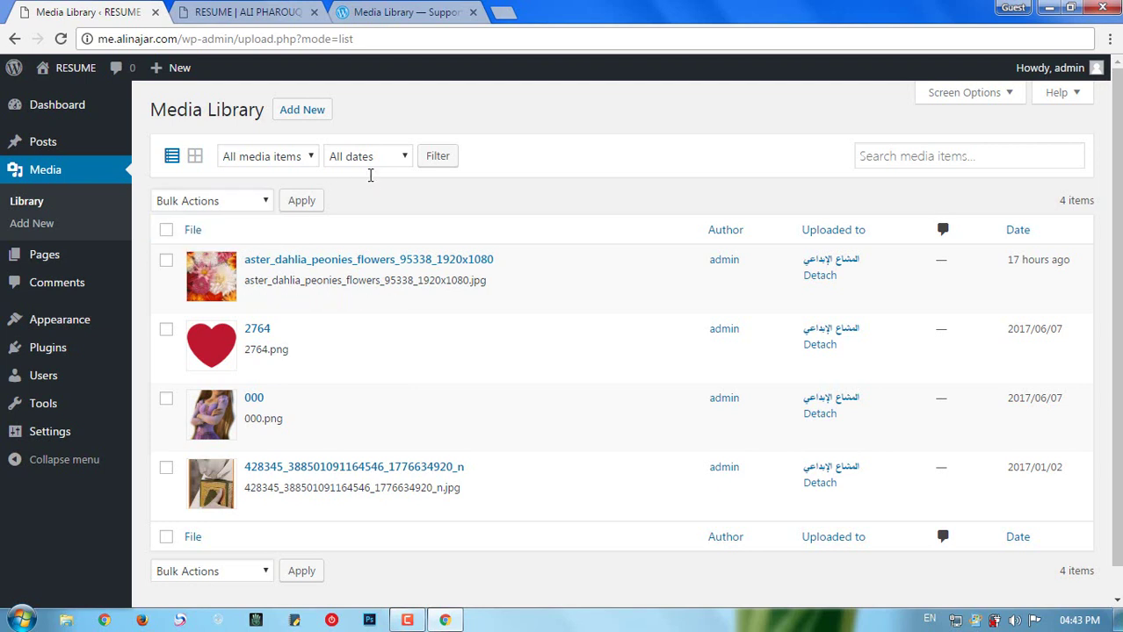
# Step: Filter the media list to show only unattached items across all dates
pyautogui.click(286, 159)
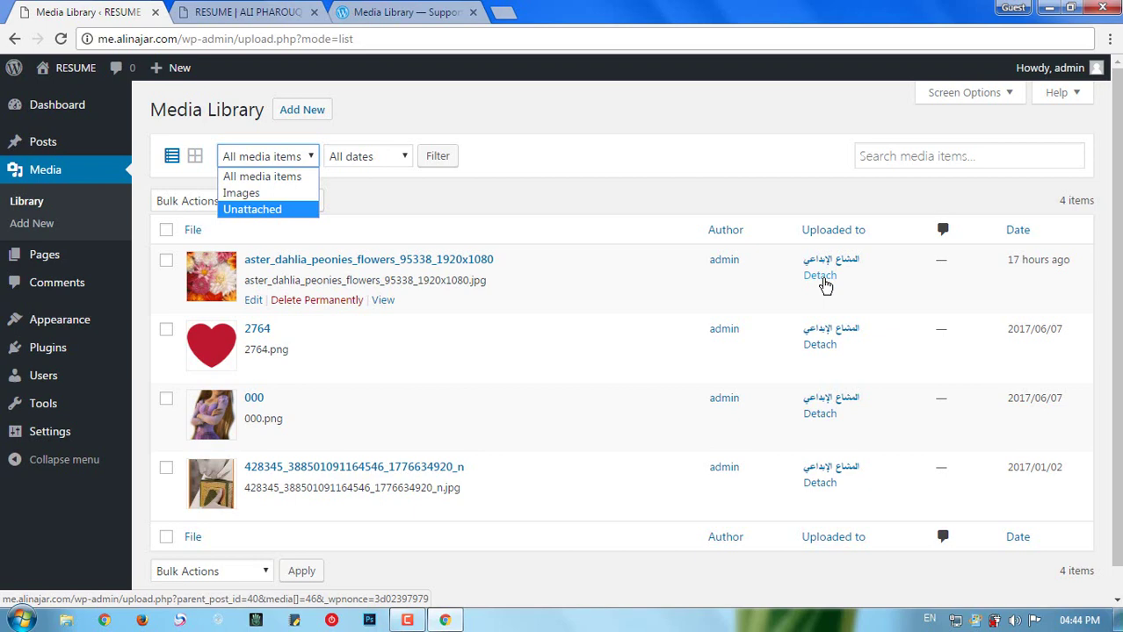
pyautogui.click(290, 210)
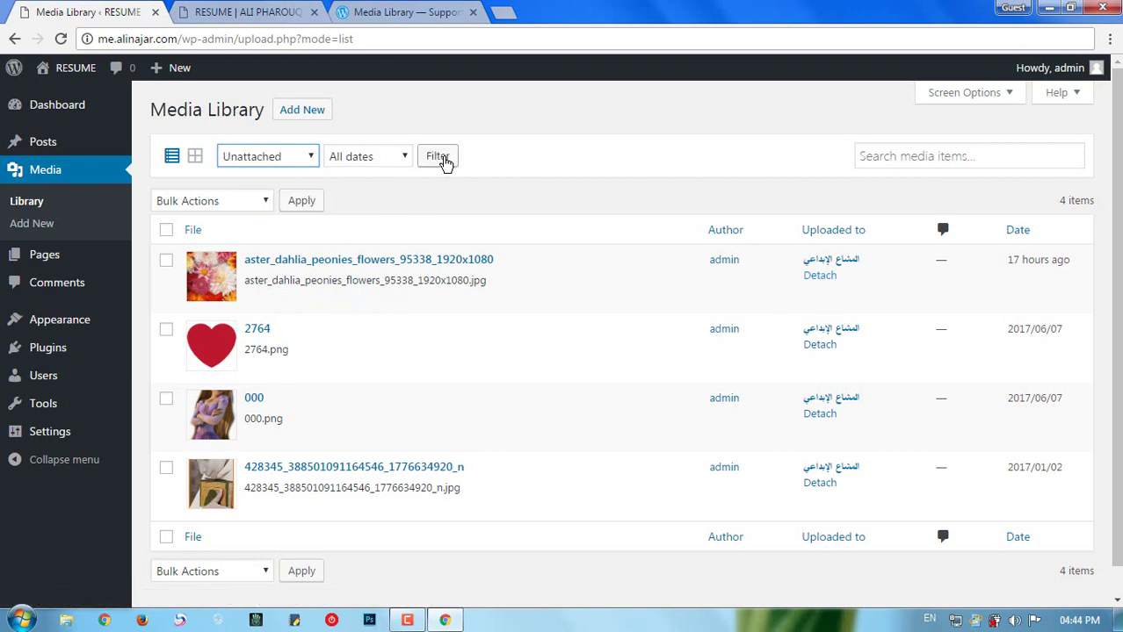
pyautogui.click(444, 162)
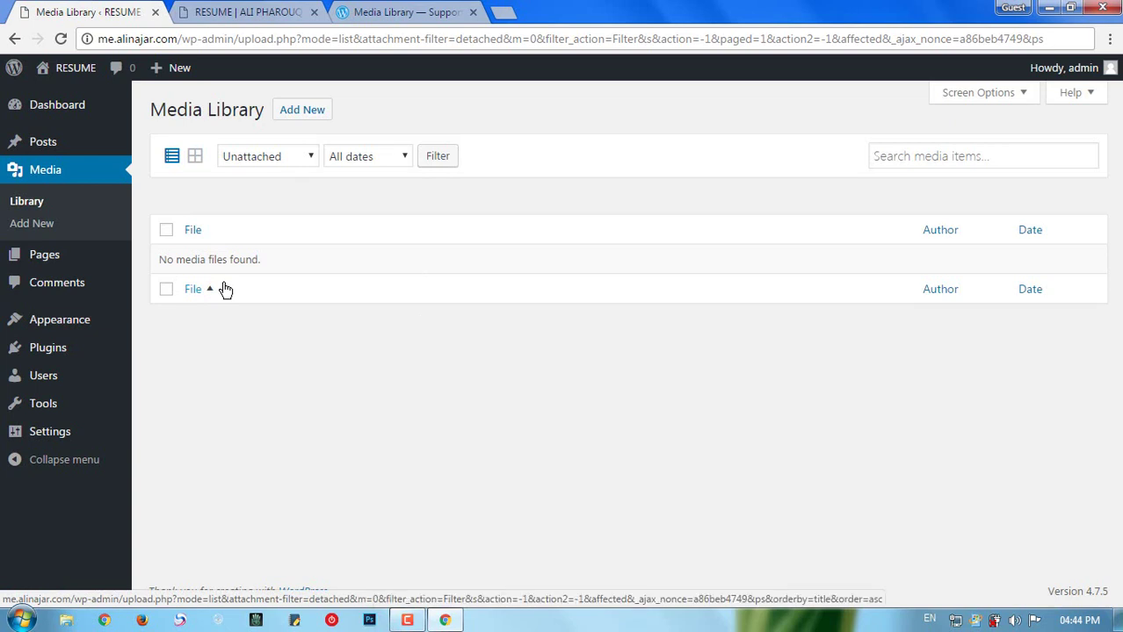
# Step: Set the media type filter back to all media items and return the library to grid view
pyautogui.click(308, 158)
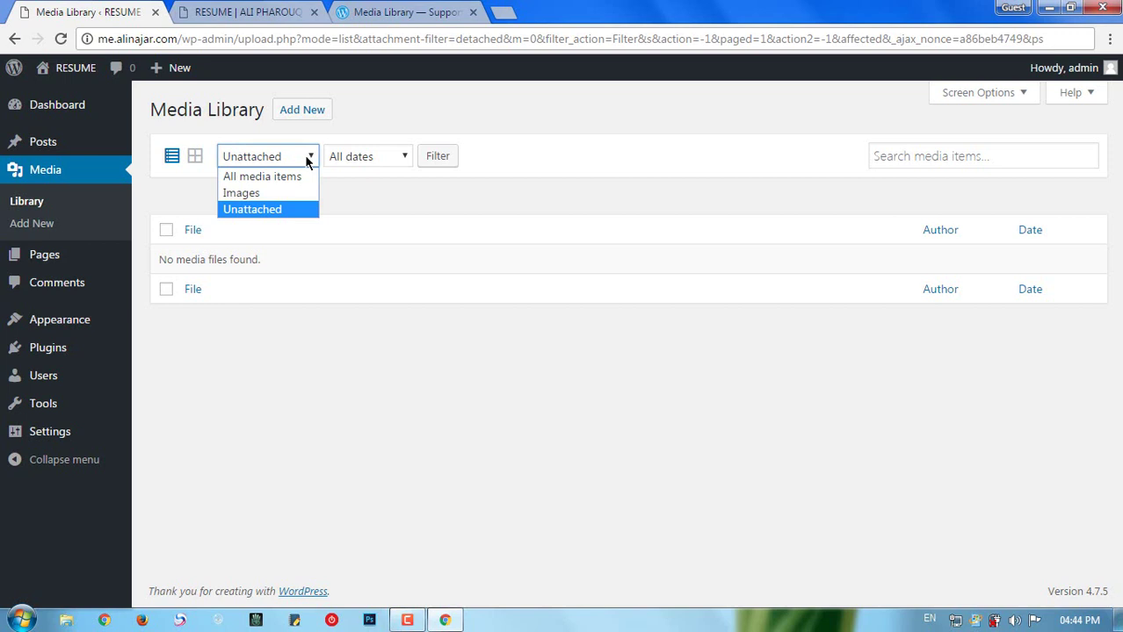
pyautogui.click(289, 177)
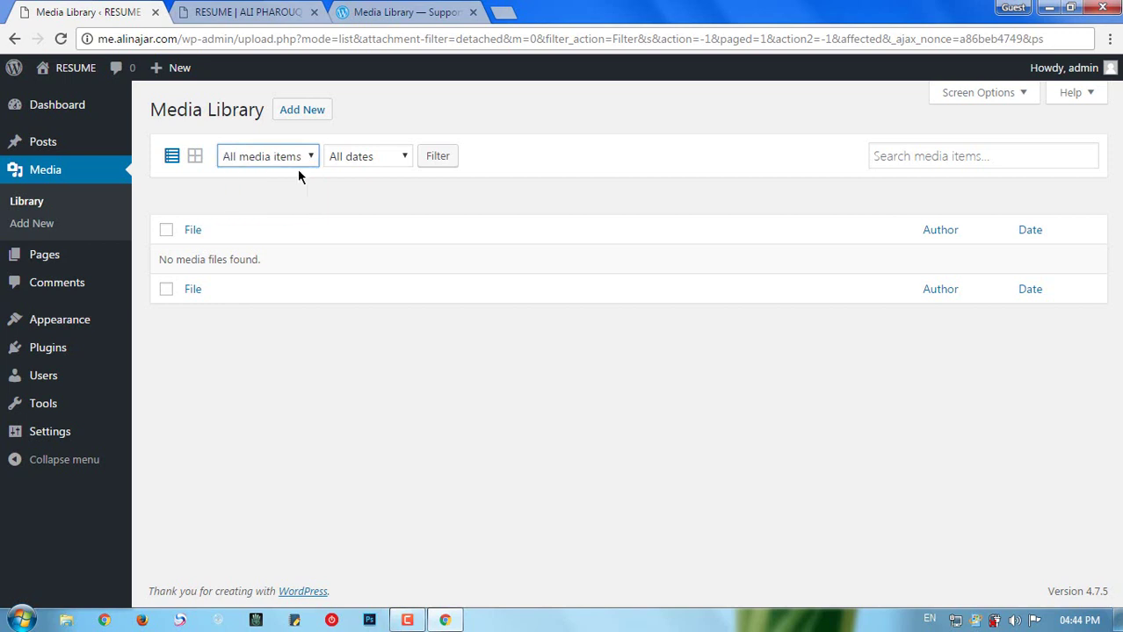
pyautogui.click(195, 158)
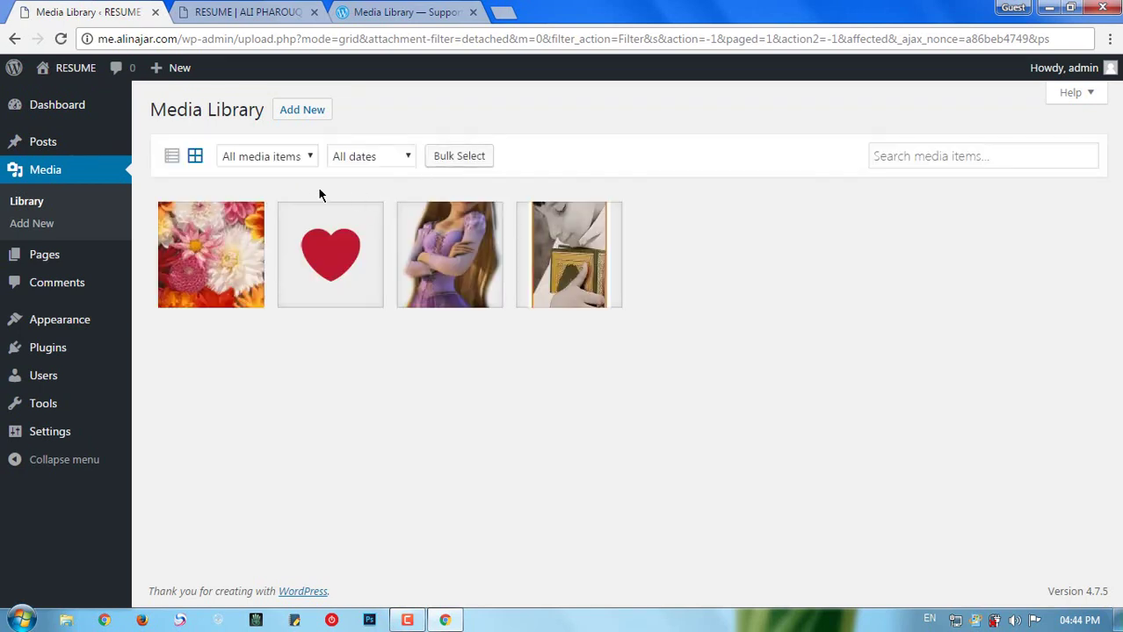
# Step: Look through the media type and date filter options available in grid view
pyautogui.click(278, 155)
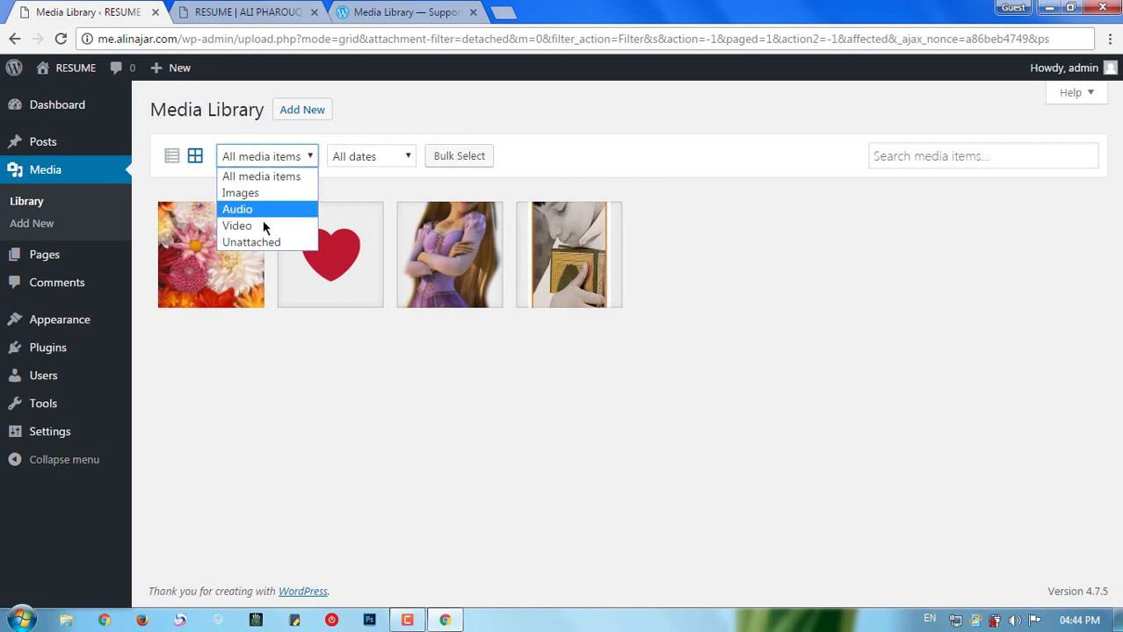
pyautogui.click(380, 158)
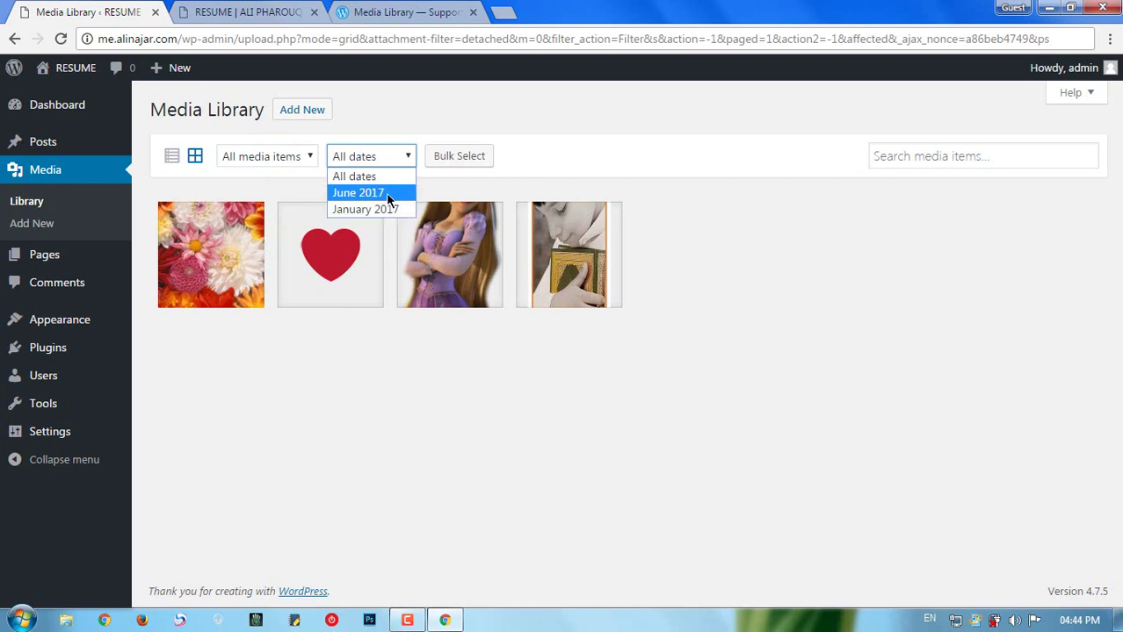
pyautogui.click(570, 158)
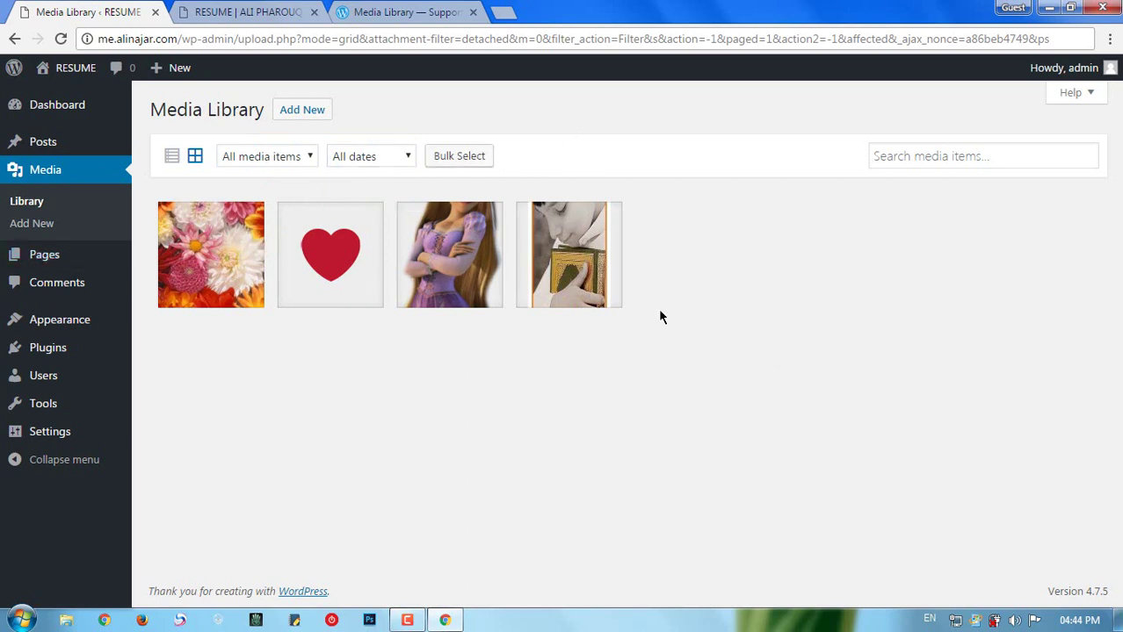
# Step: Open the attachment details of 000.png and examine its URL, title, caption, alt text, description and the navigation between attachments
pyautogui.click(435, 267)
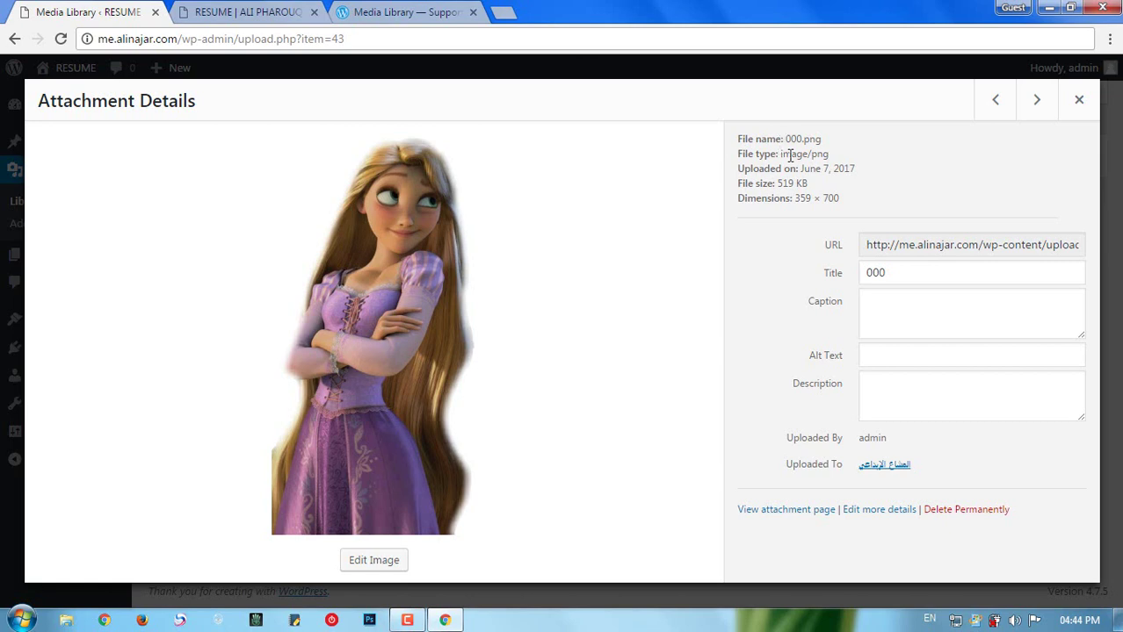
pyautogui.moveTo(865, 246); pyautogui.dragTo(956, 247)
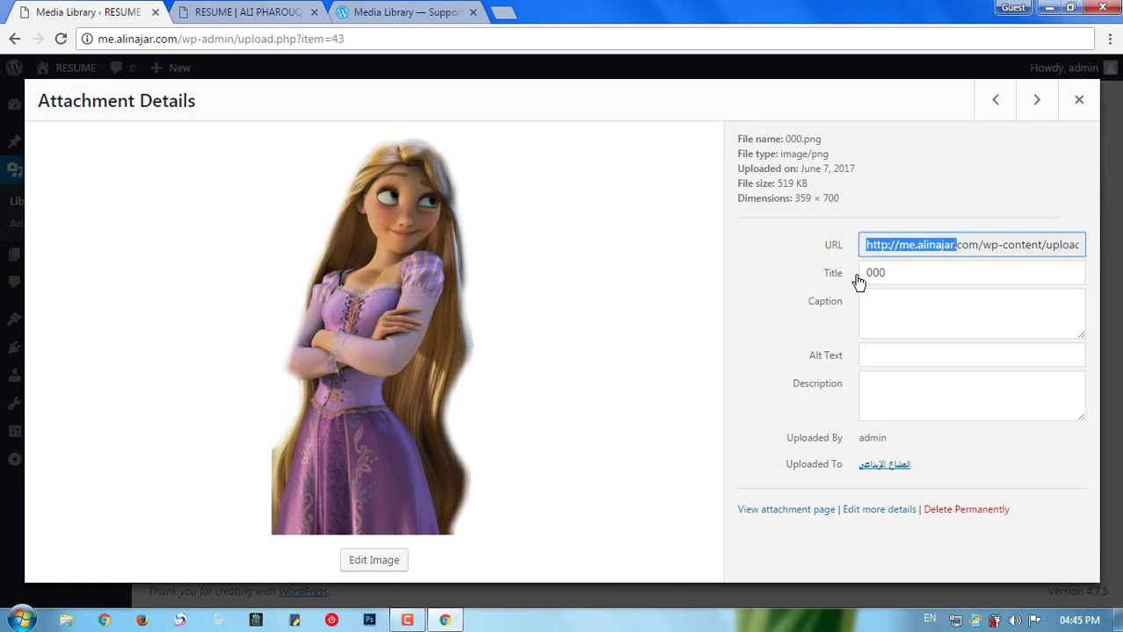
pyautogui.click(894, 271)
pyautogui.click(893, 299)
pyautogui.click(885, 354)
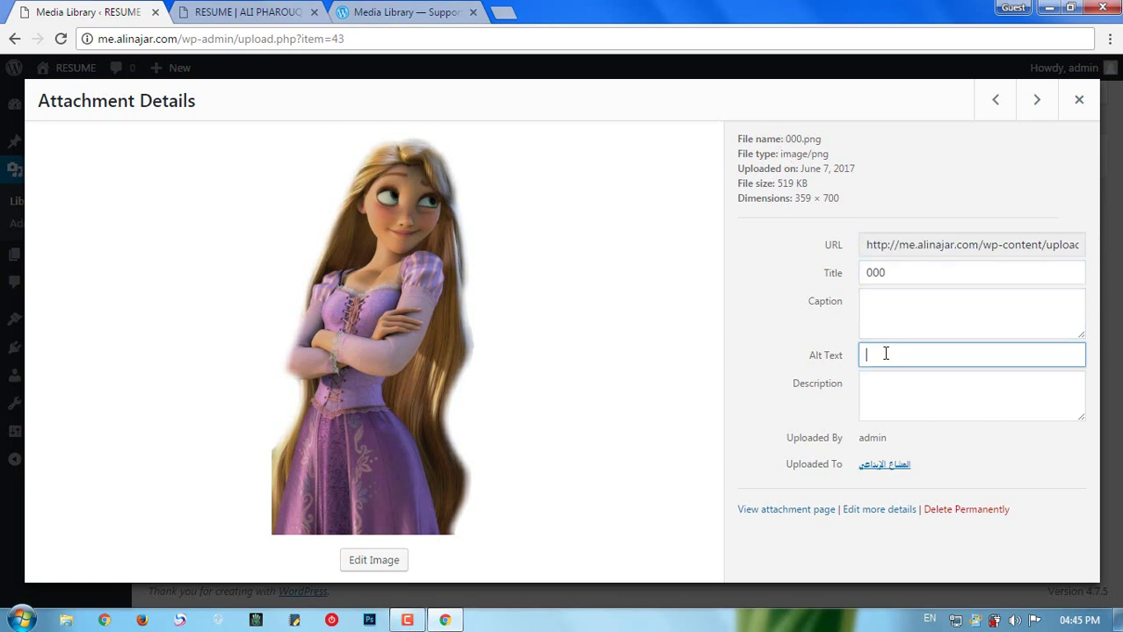
pyautogui.click(899, 382)
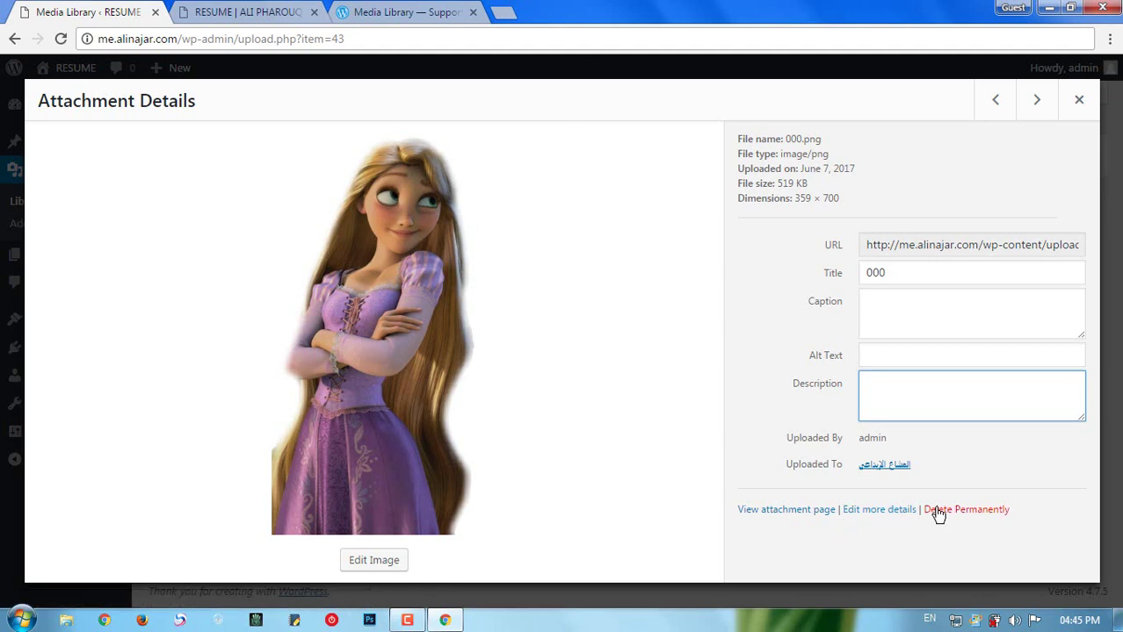
pyautogui.click(1041, 110)
pyautogui.click(995, 103)
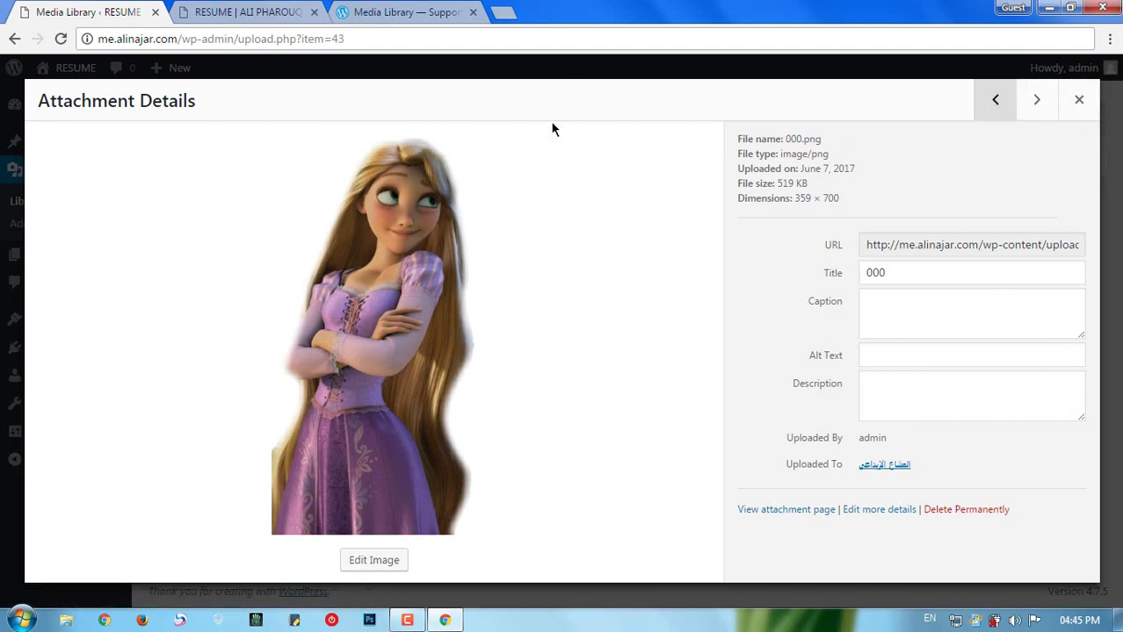
# Step: Open 000.png for image editing, flip it vertically and undo the flip
pyautogui.click(378, 568)
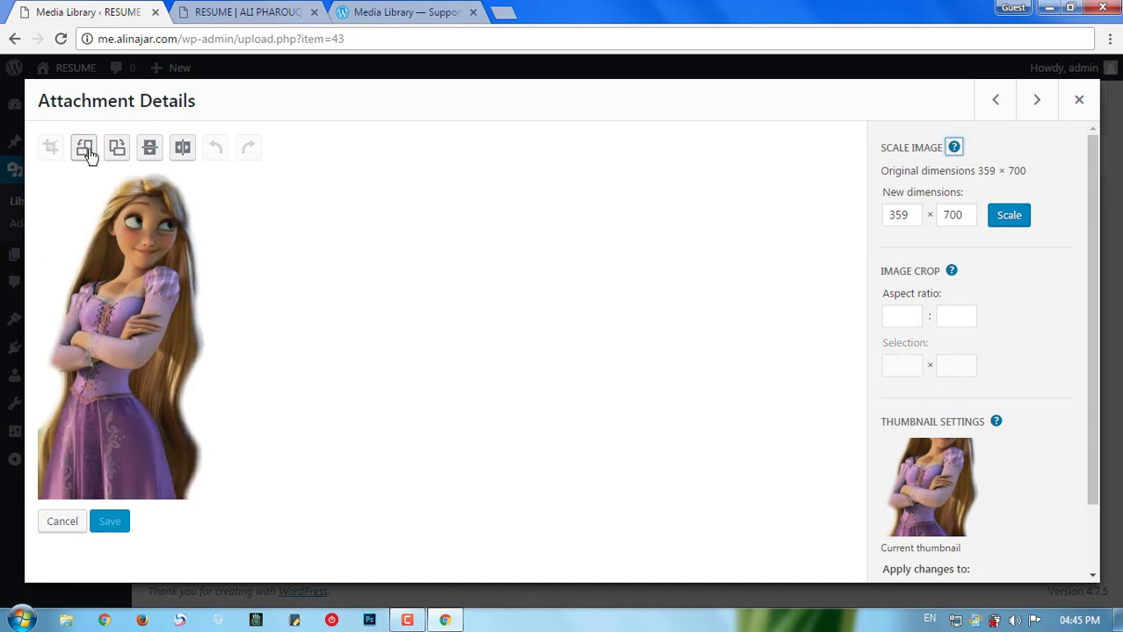
pyautogui.click(150, 149)
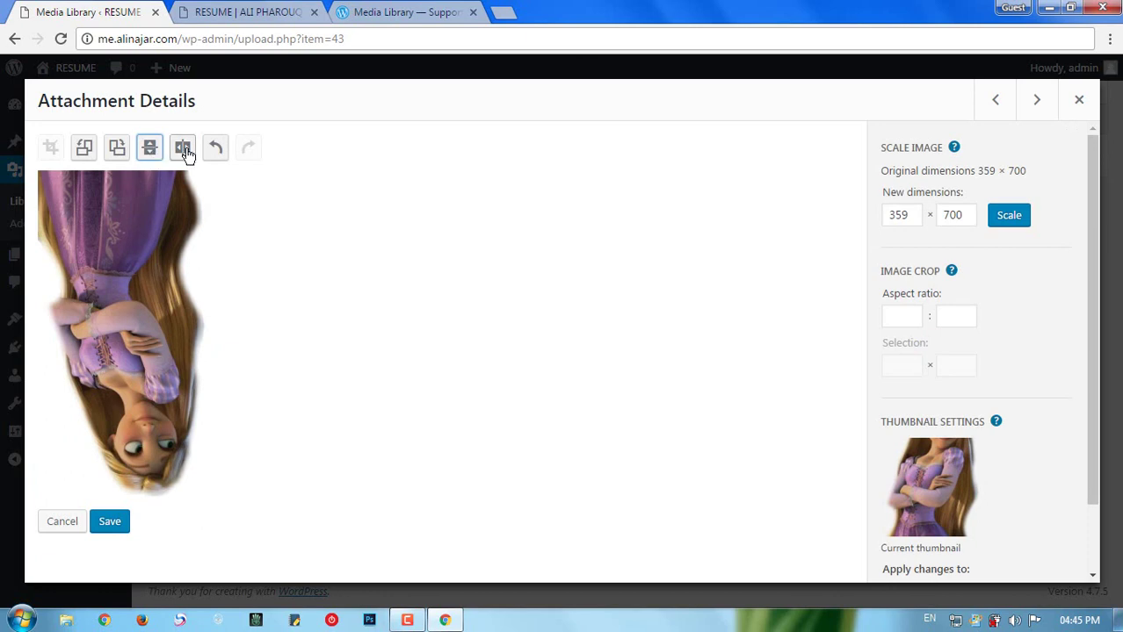
pyautogui.click(215, 151)
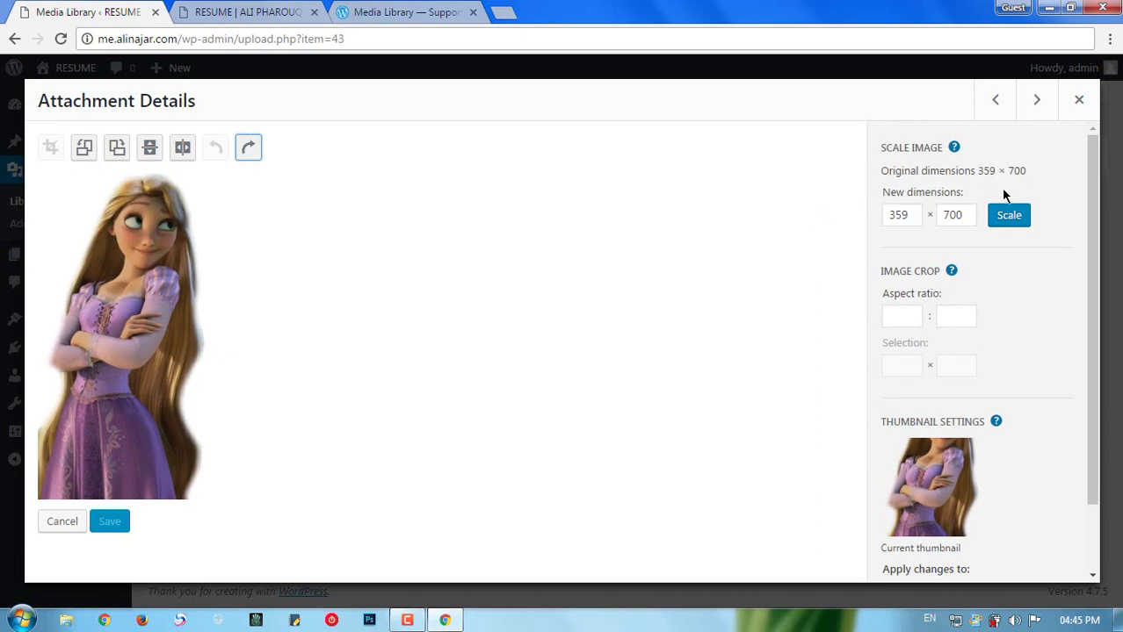
# Step: Review the scale, crop aspect ratio and thumbnail settings of 000.png, and close the attachment details without saving changes
pyautogui.doubleClick(905, 216)
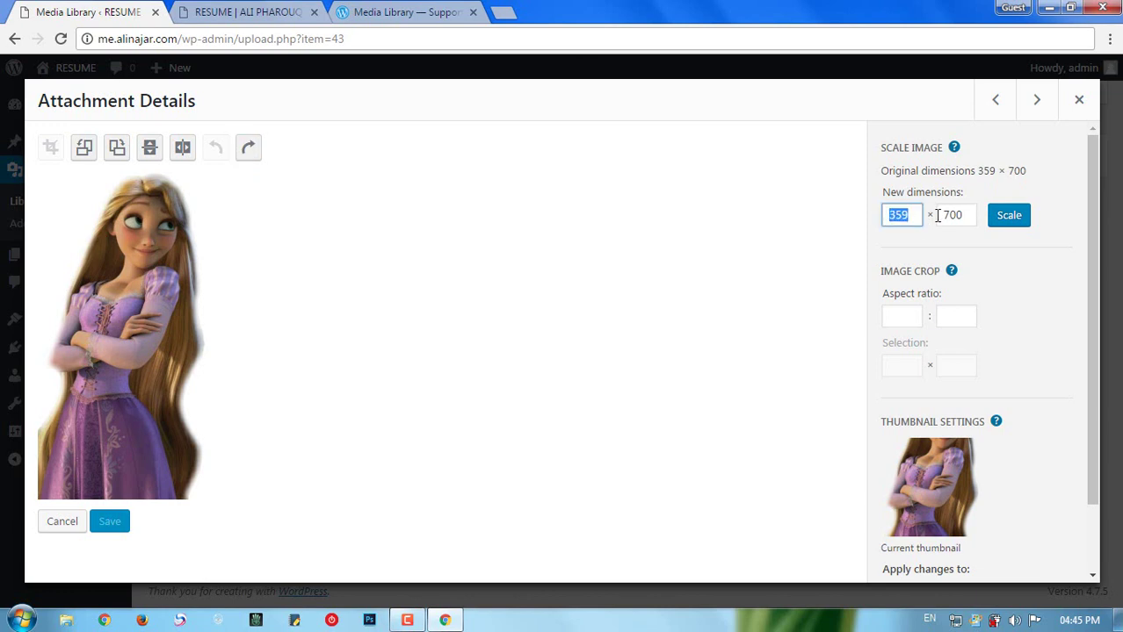
pyautogui.click(918, 317)
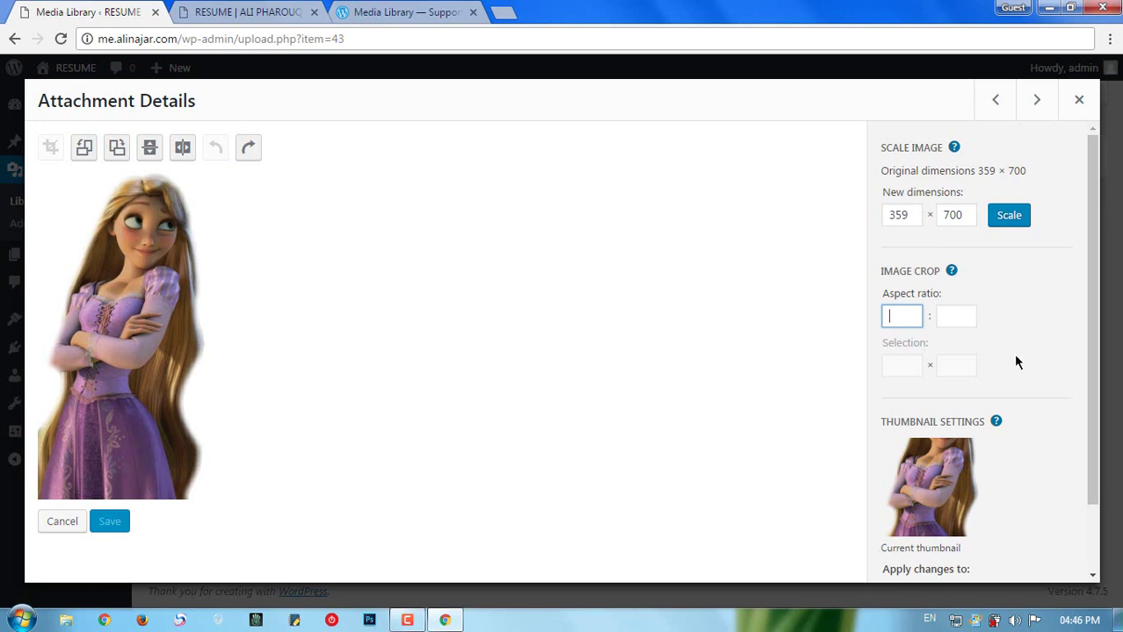
pyautogui.scroll(-2, 1103, 351)
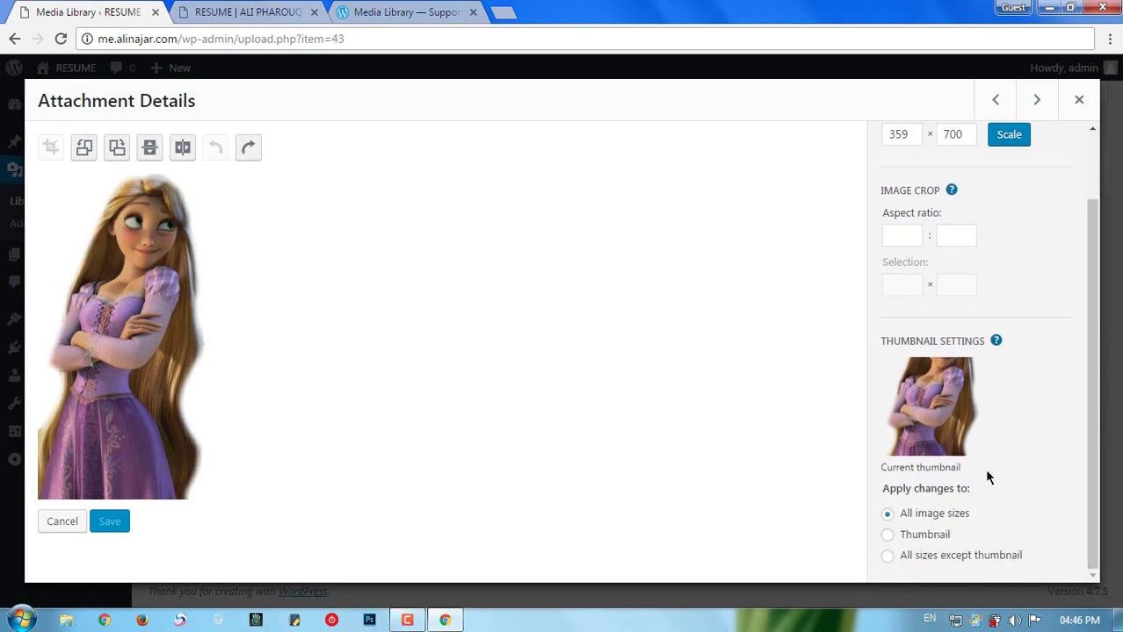
pyautogui.click(935, 536)
pyautogui.click(933, 516)
pyautogui.click(1080, 103)
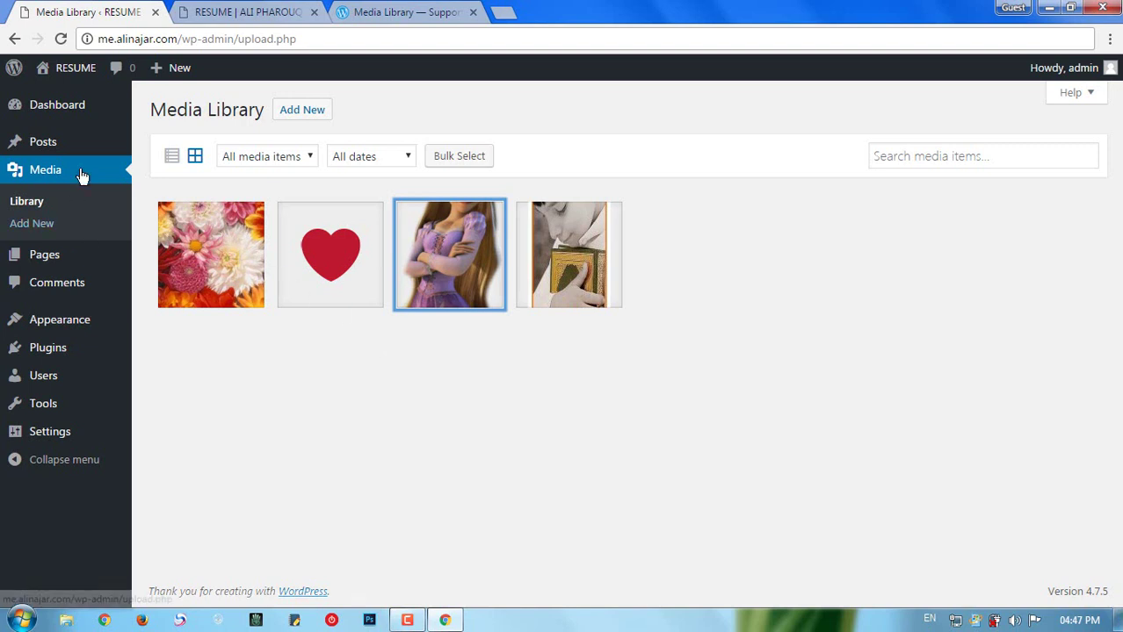
pyautogui.moveTo(60, 145)
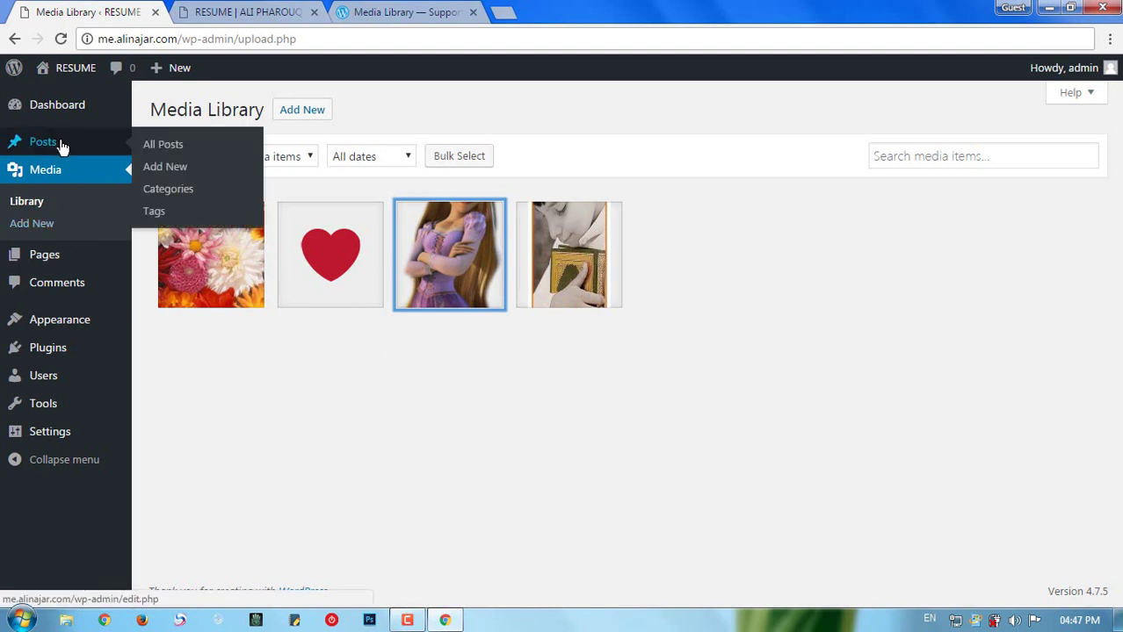
pyautogui.click(173, 151)
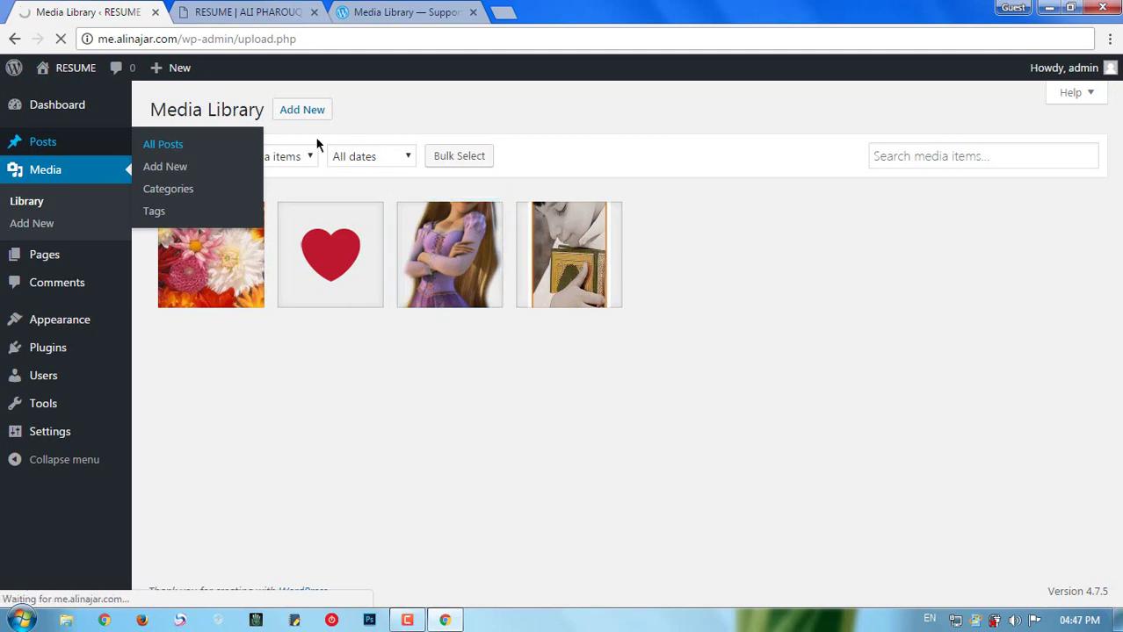
pyautogui.click(503, 12)
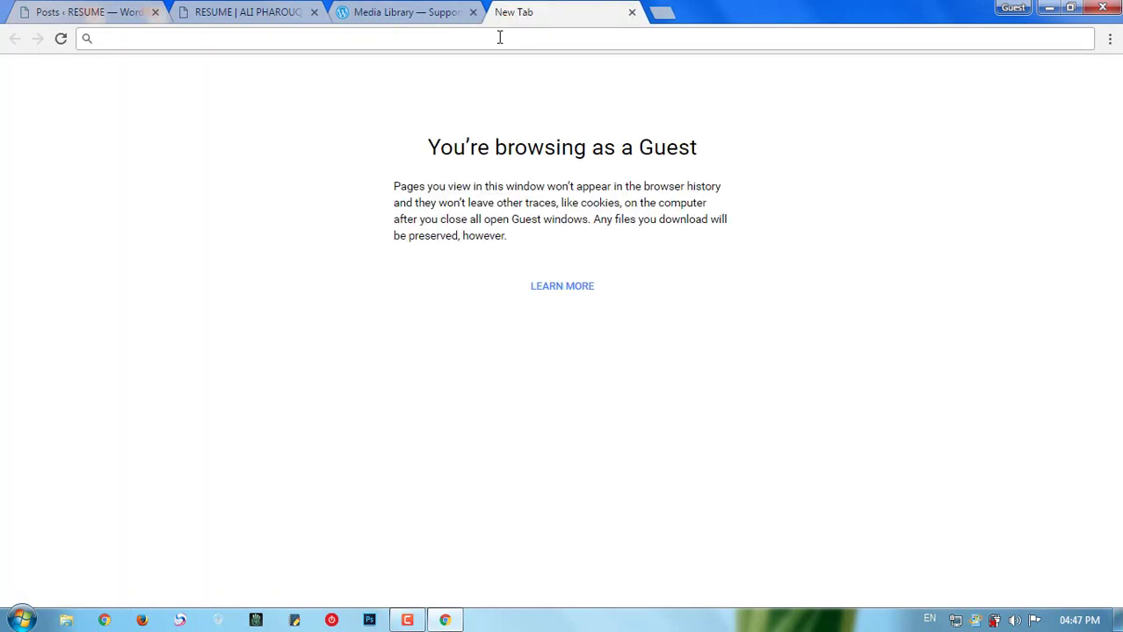
pyautogui.write('you')
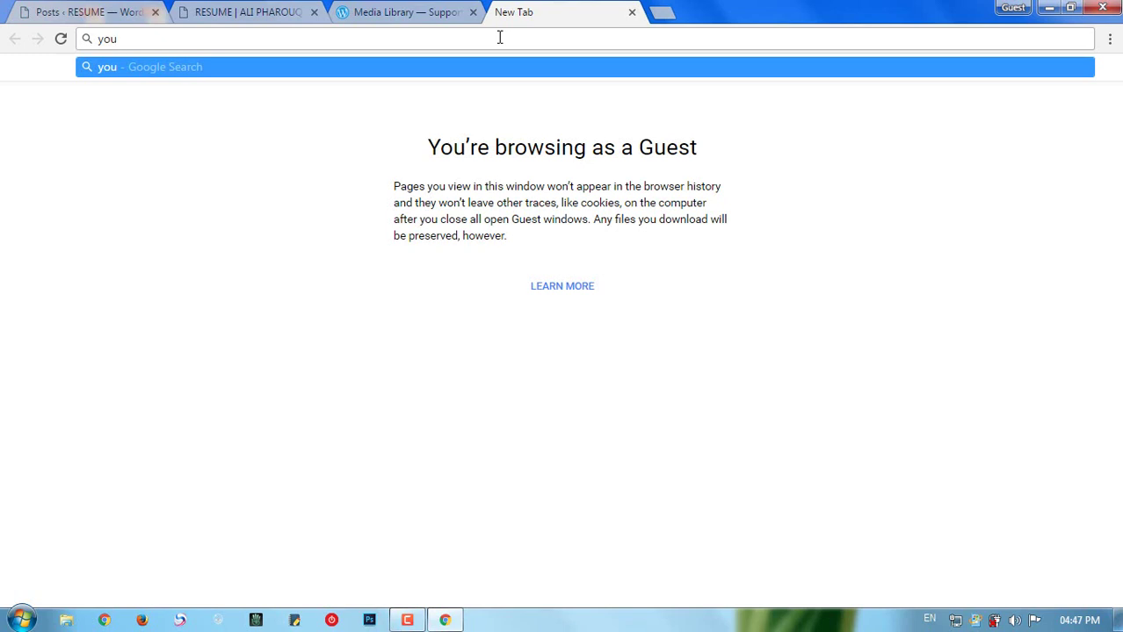
pyautogui.write('tube')
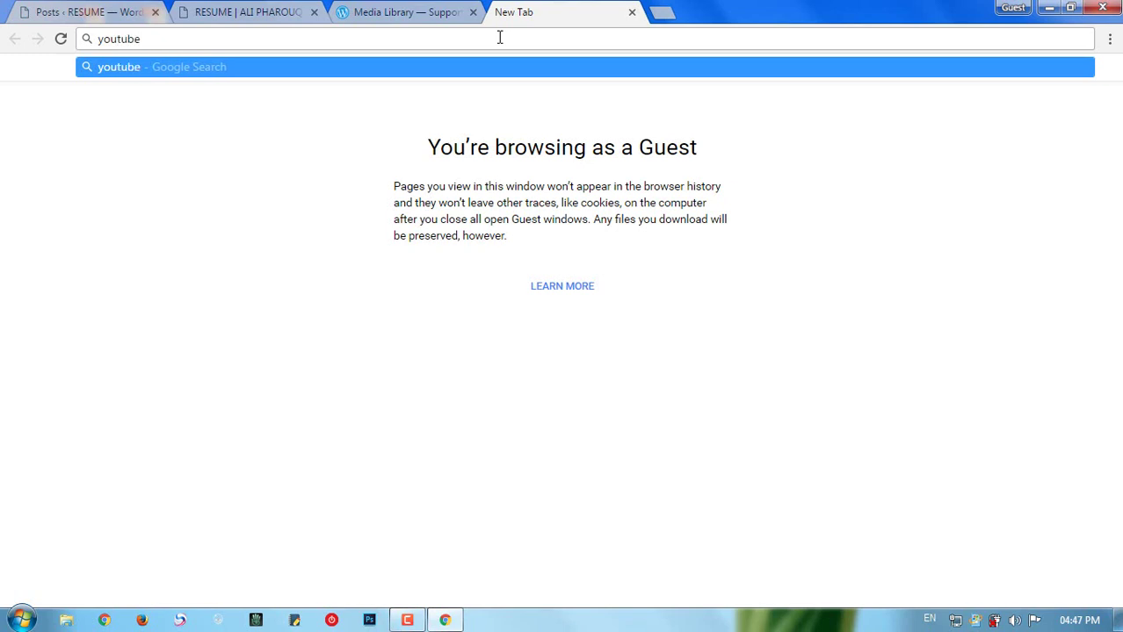
pyautogui.hotkey('ctrl', 'Return')
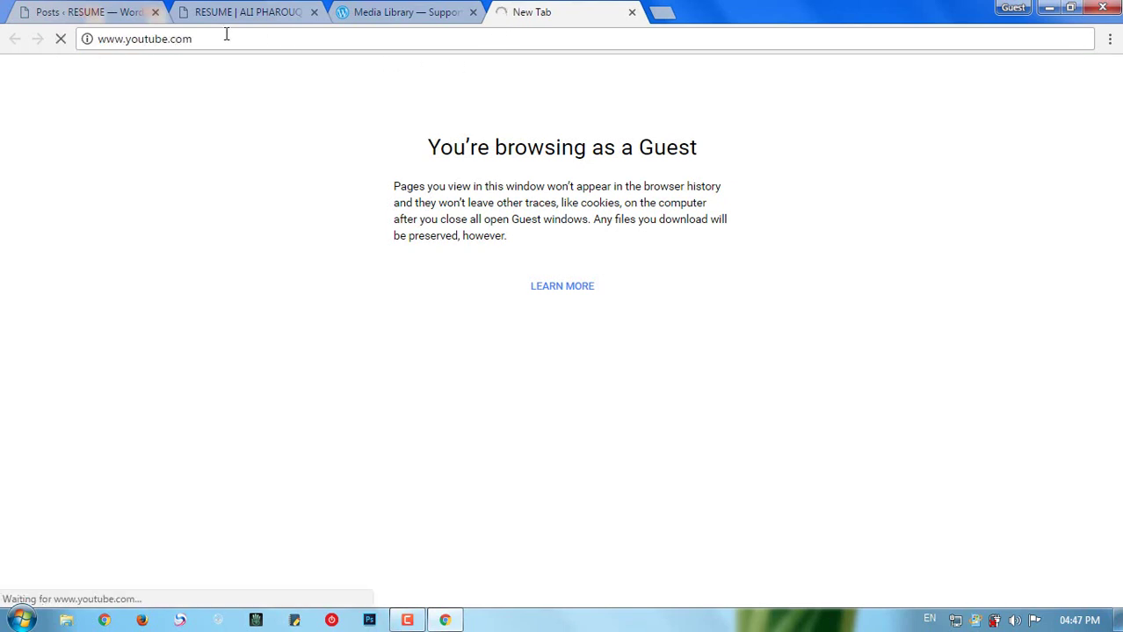
# Step: Open the المشاع الإبداعي post for editing and copy "Creative Commons" from its excerpt in the posts list
pyautogui.click(106, 12)
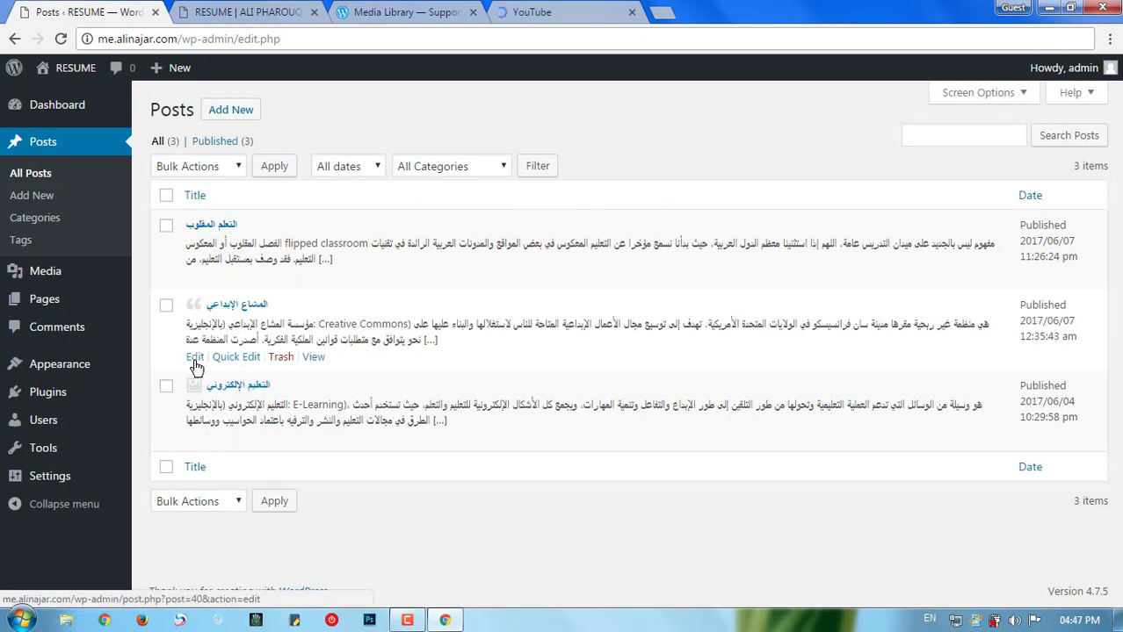
pyautogui.click(197, 362)
pyautogui.click(542, 11)
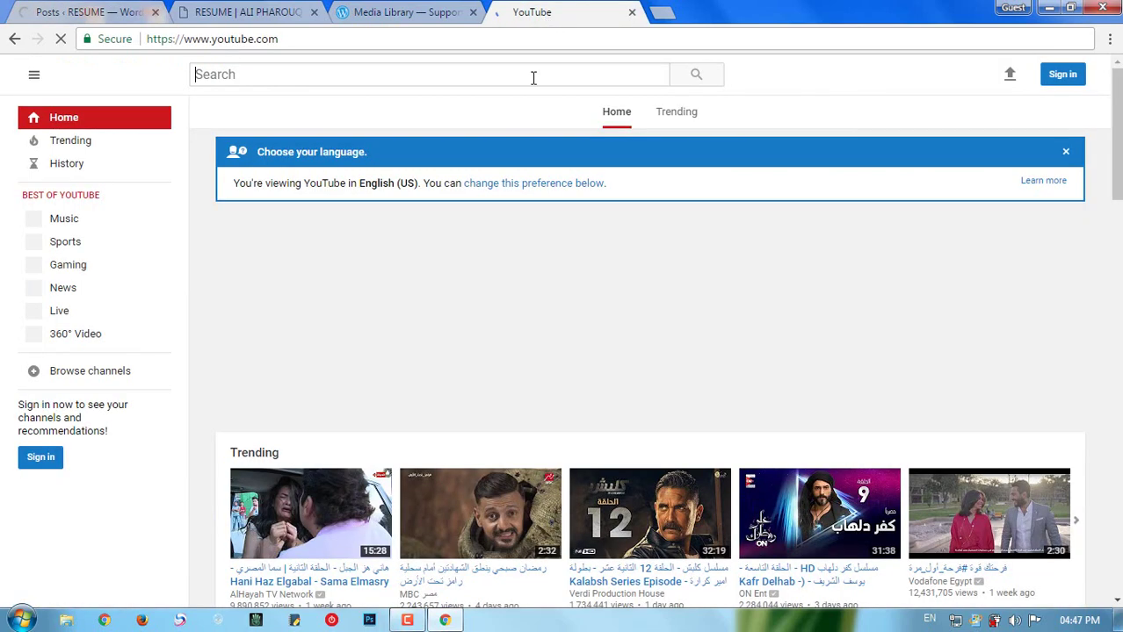
pyautogui.click(143, 16)
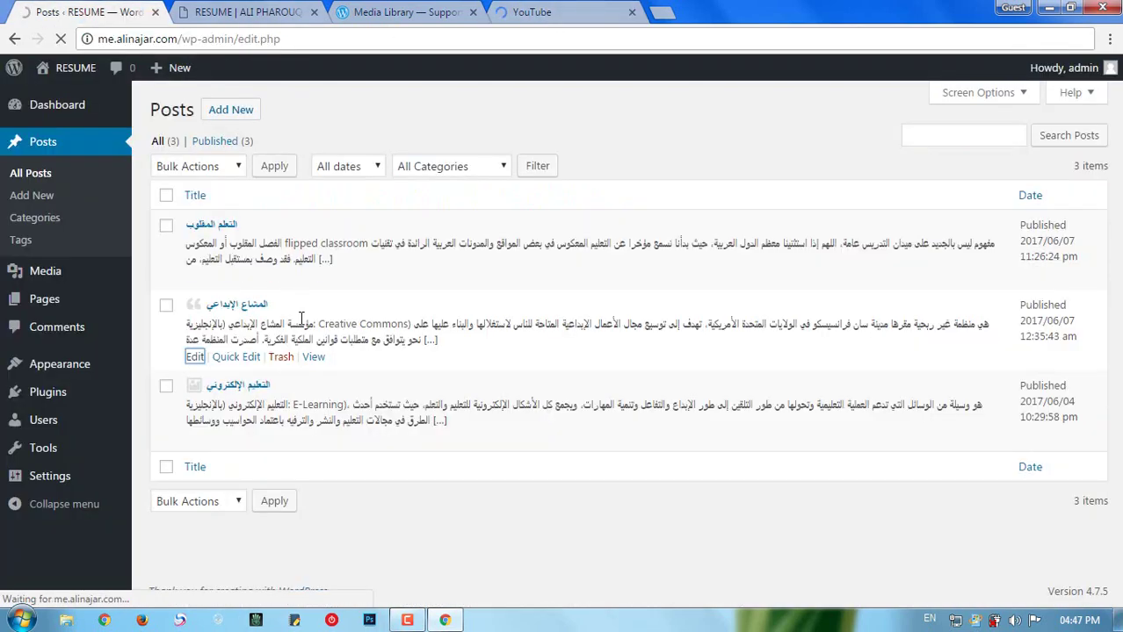
pyautogui.moveTo(324, 324); pyautogui.dragTo(416, 324)
pyautogui.hotkey('ctrl', 'c')
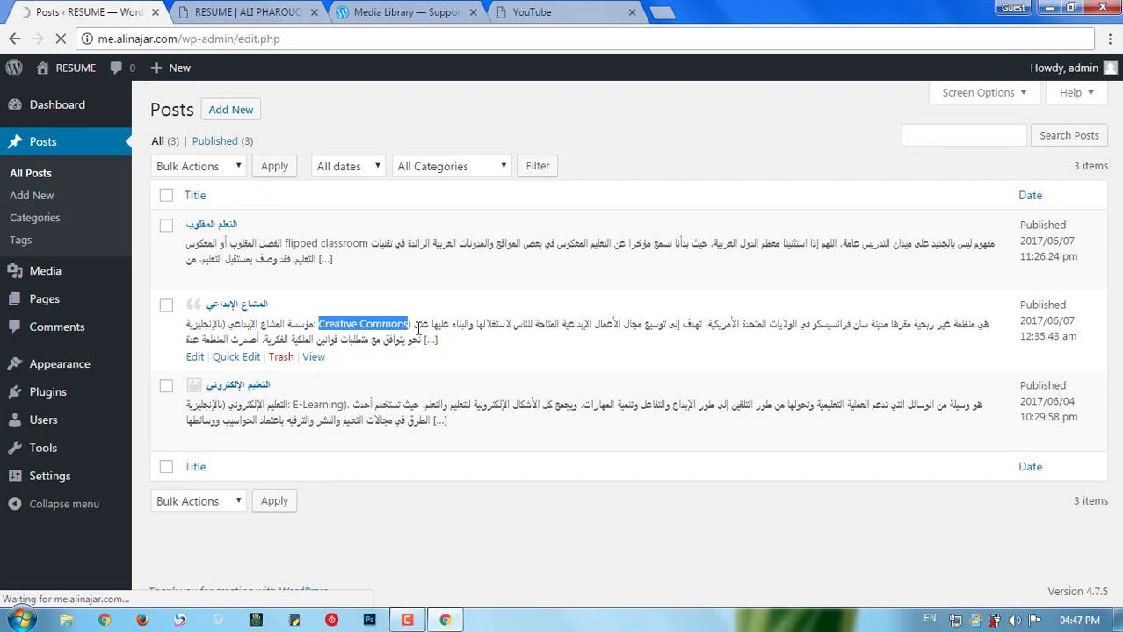
# Step: Search YouTube for Creative Commons using the copied text
pyautogui.click(532, 12)
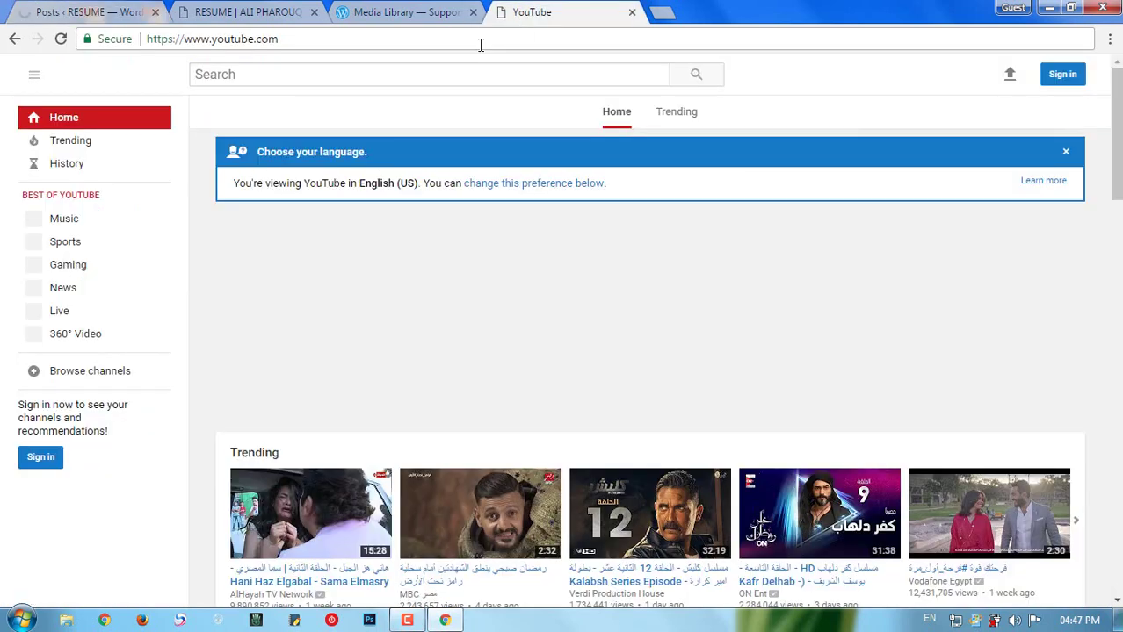
pyautogui.click(371, 75)
pyautogui.hotkey('ctrl', 'v')
pyautogui.press('Return')
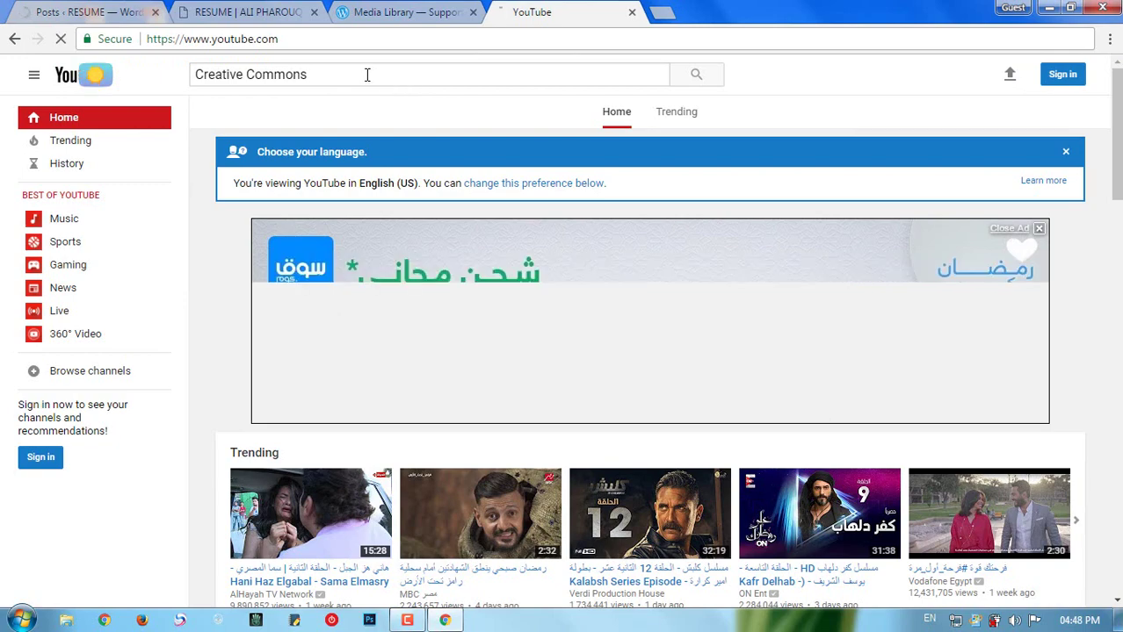
pyautogui.hotkey('ctrl', '1')
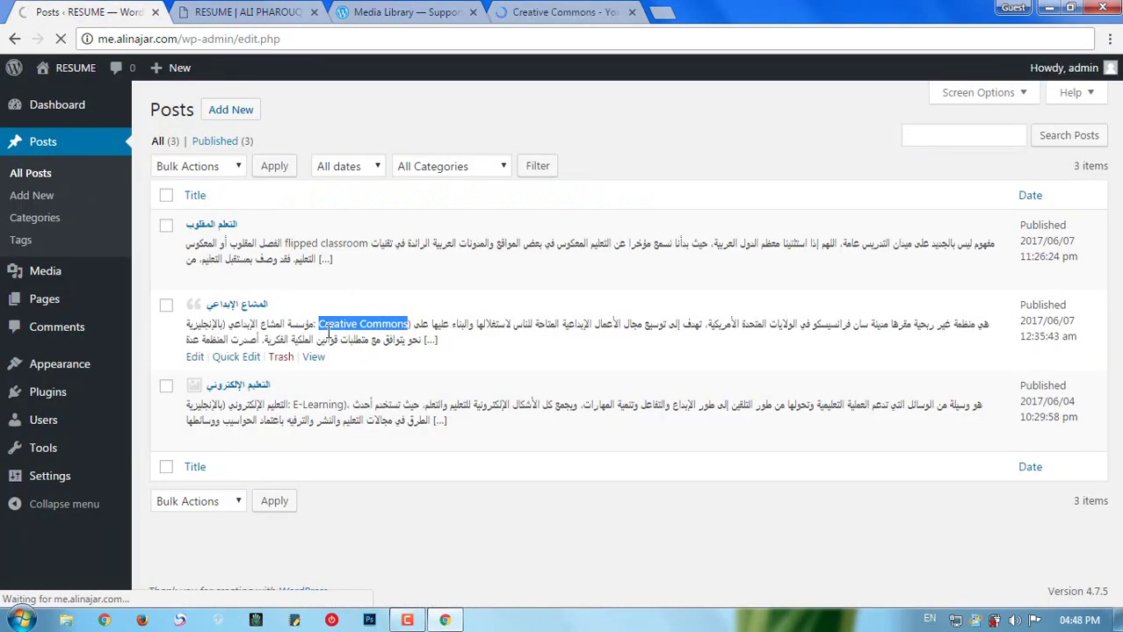
pyautogui.hotkey('ctrl', '4')
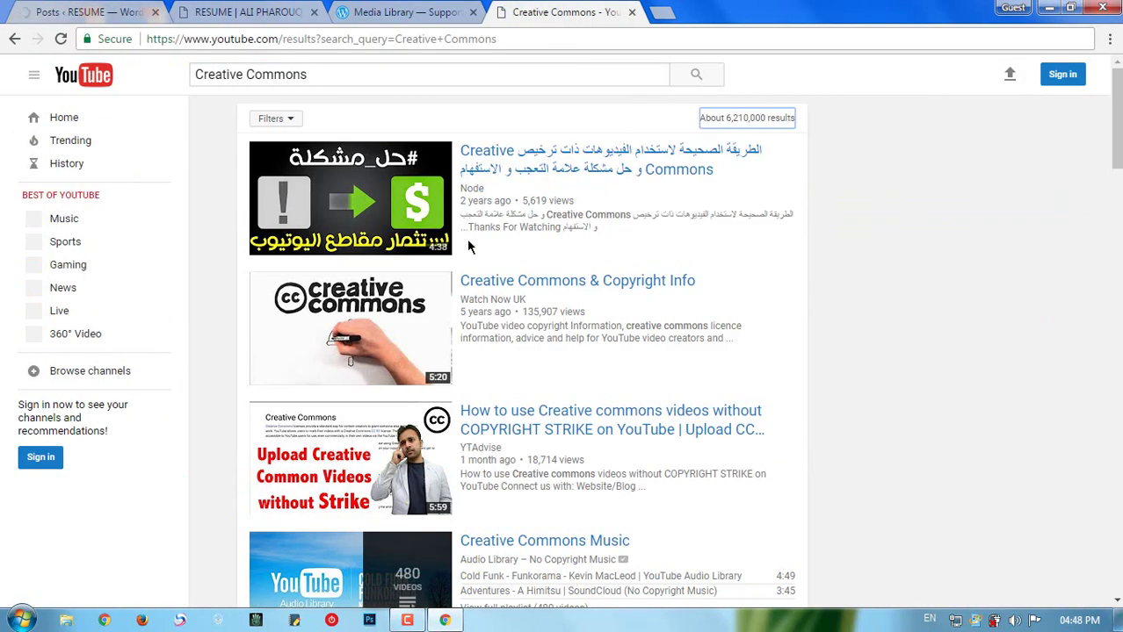
# Step: Reload the edit page of the المشاع الإبداعي post and switch its content editor to Visual mode
pyautogui.rightClick(407, 310)
pyautogui.click(82, 12)
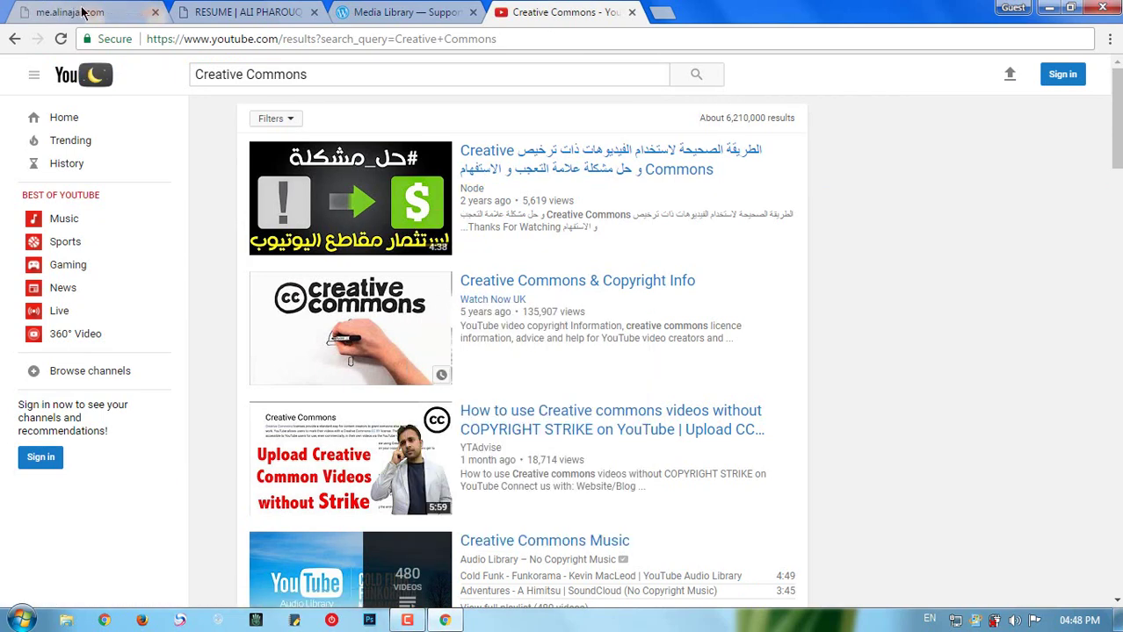
pyautogui.click(81, 12)
pyautogui.rightClick(271, 160)
pyautogui.click(316, 213)
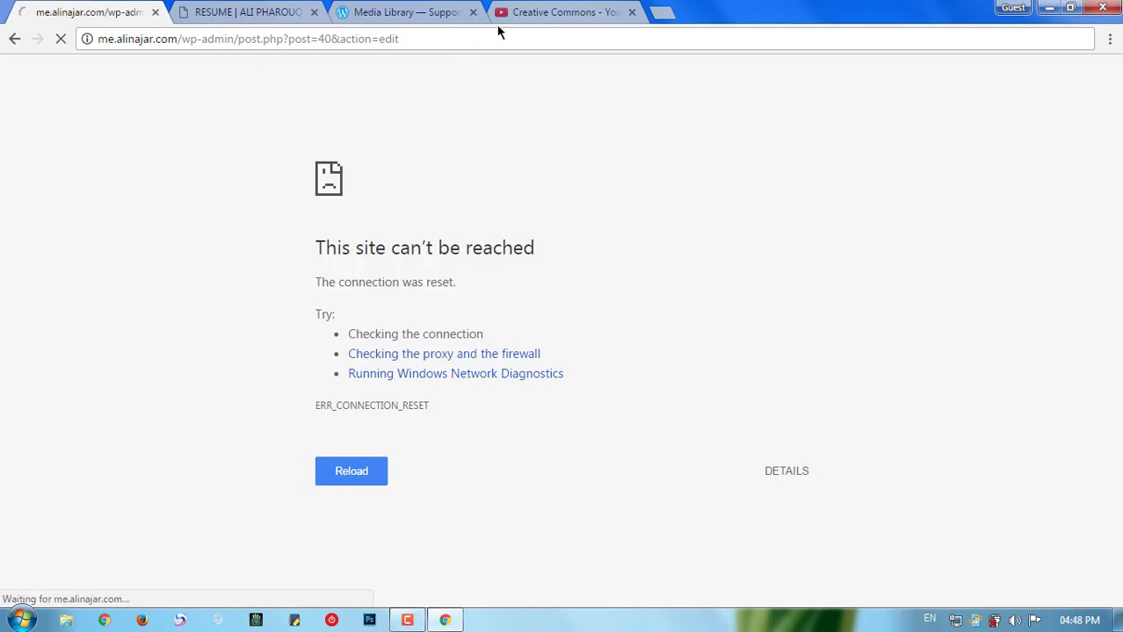
pyautogui.click(532, 14)
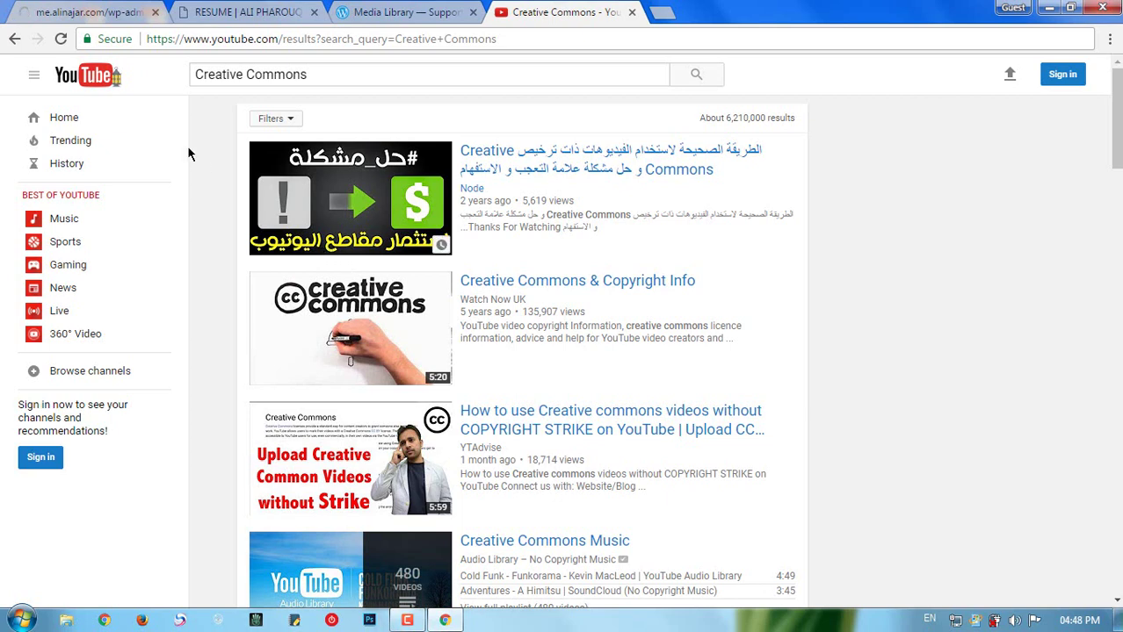
pyautogui.click(122, 14)
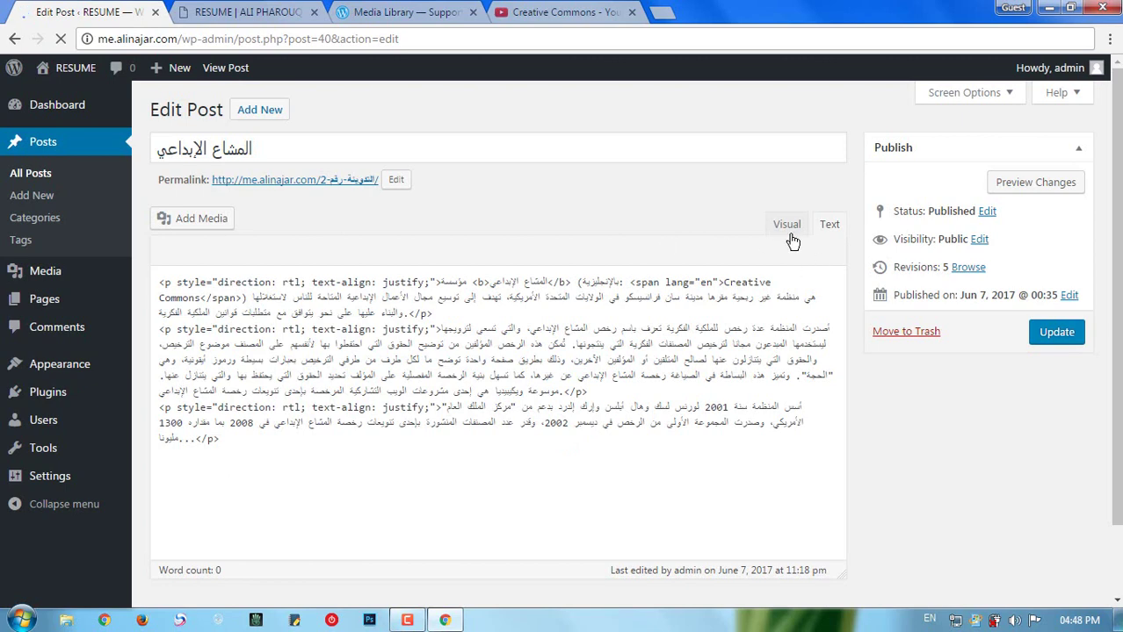
pyautogui.click(790, 236)
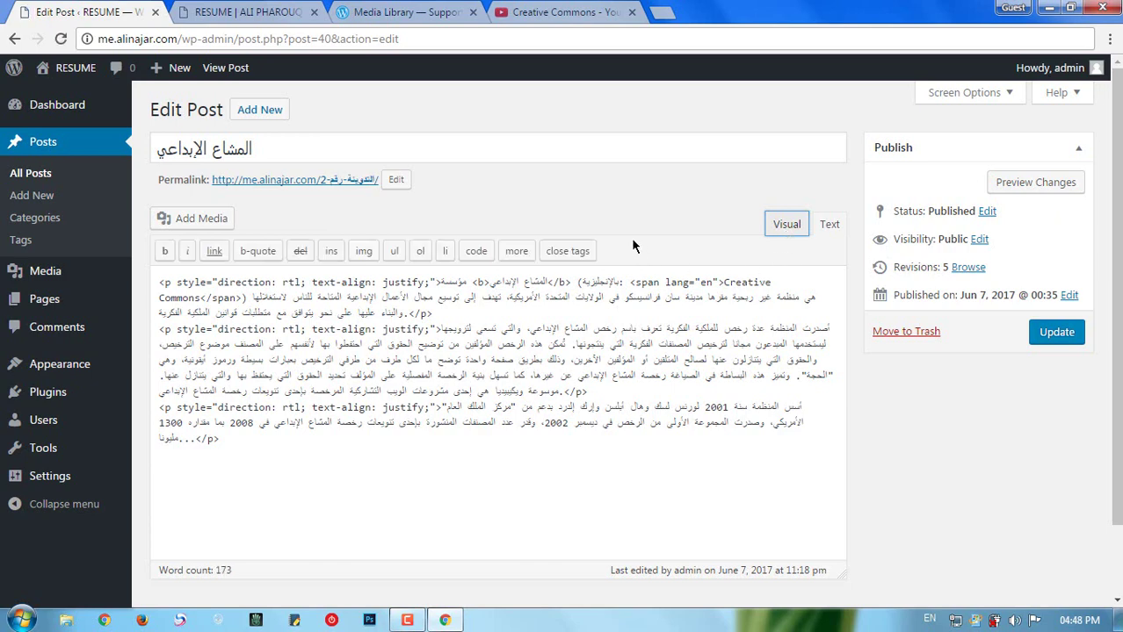
pyautogui.click(796, 230)
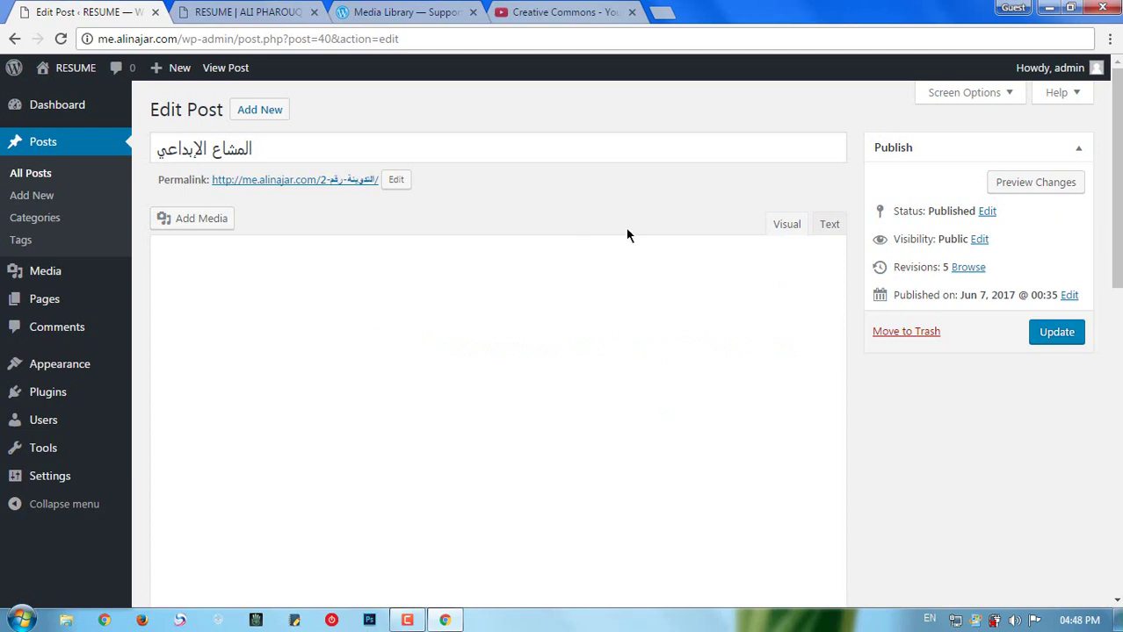
# Step: Copy the link address of the YouTube video "Creative Commons & Copyright Info" and reload the post's edit page
pyautogui.click(568, 12)
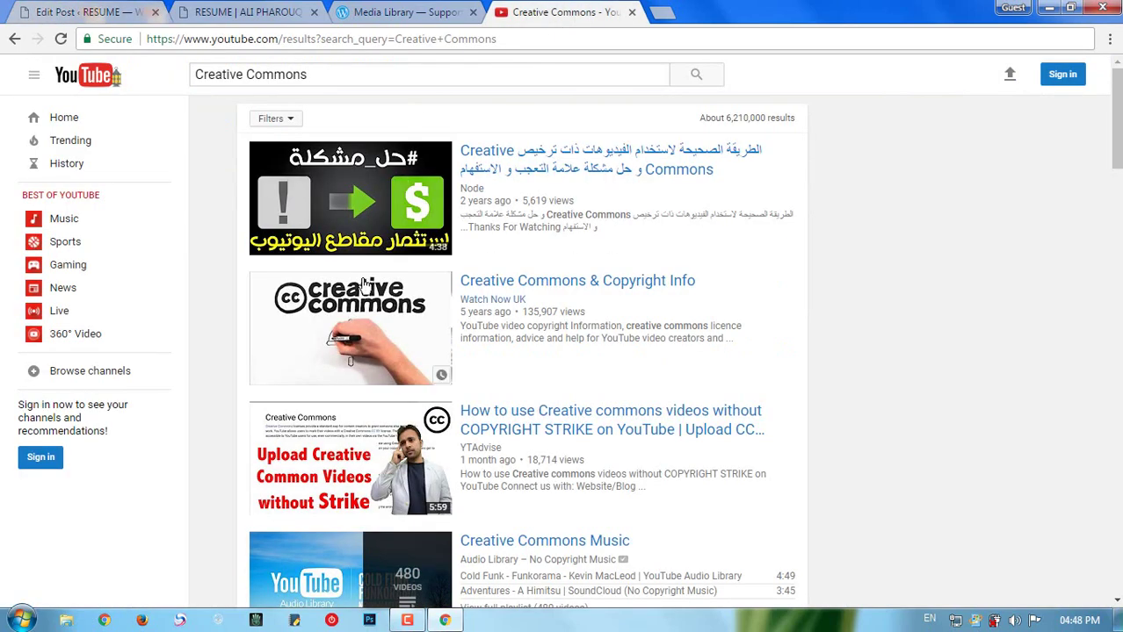
pyautogui.rightClick(361, 280)
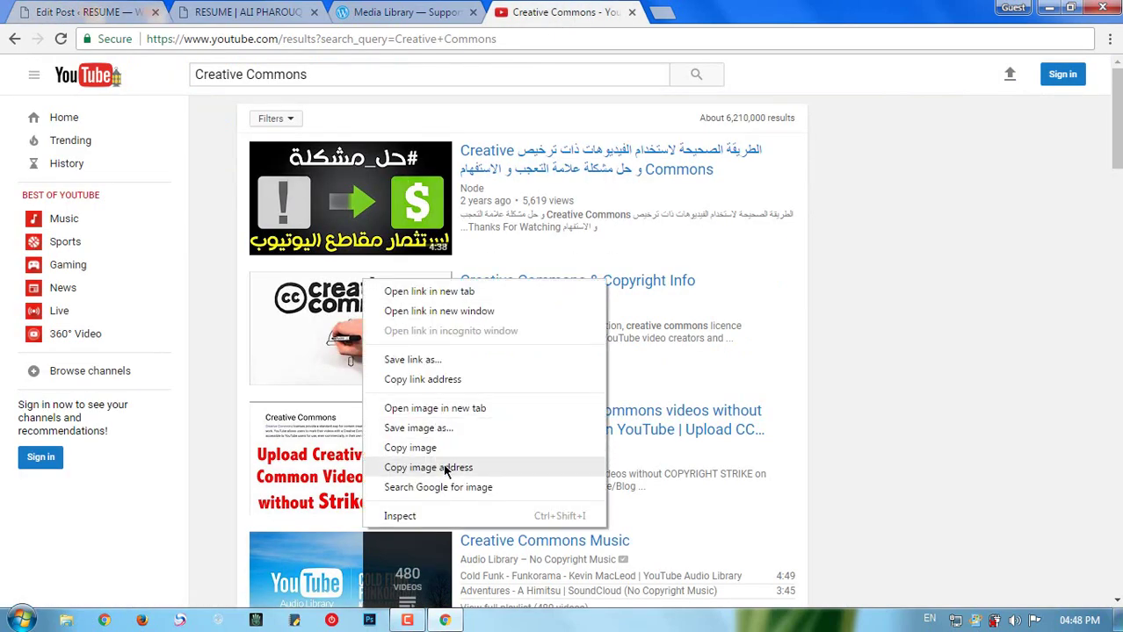
pyautogui.click(448, 379)
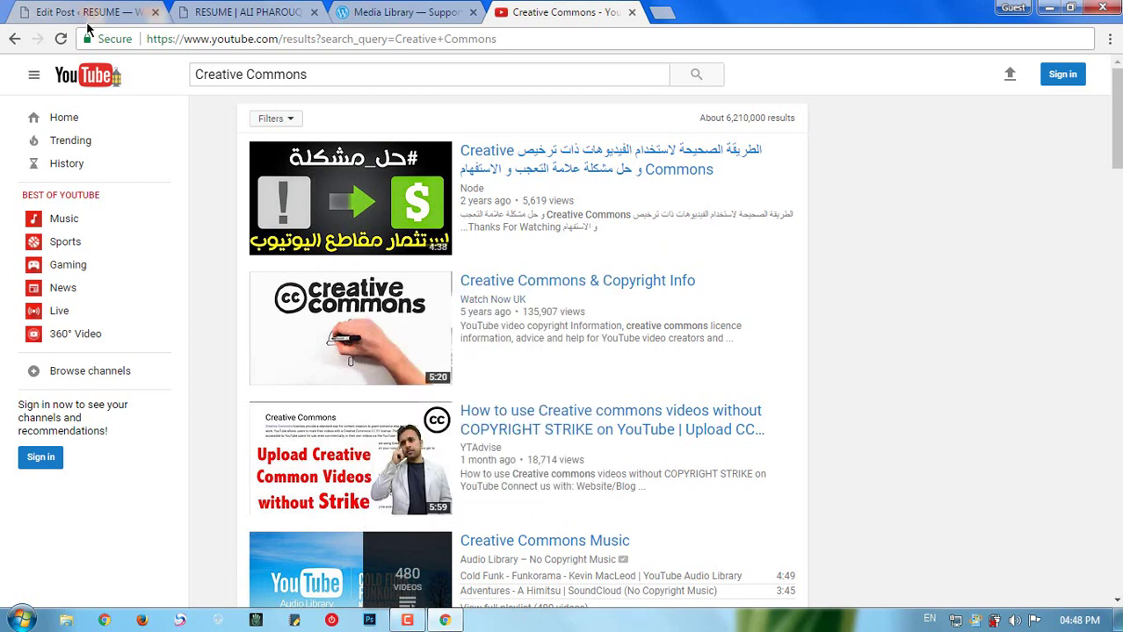
pyautogui.click(112, 12)
pyautogui.rightClick(516, 93)
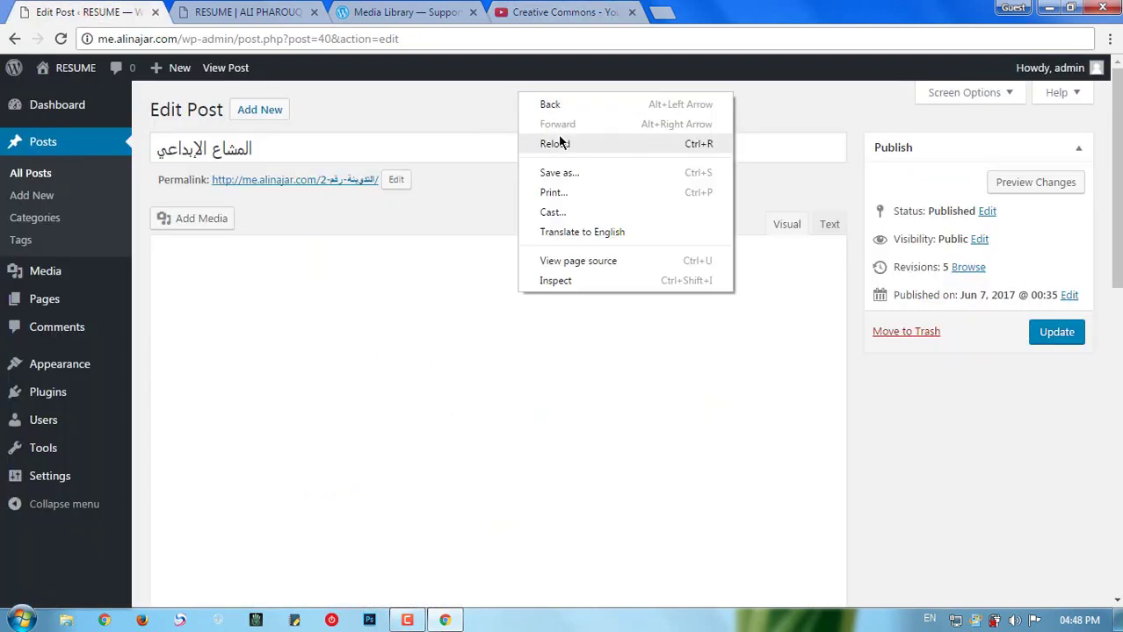
pyautogui.click(560, 142)
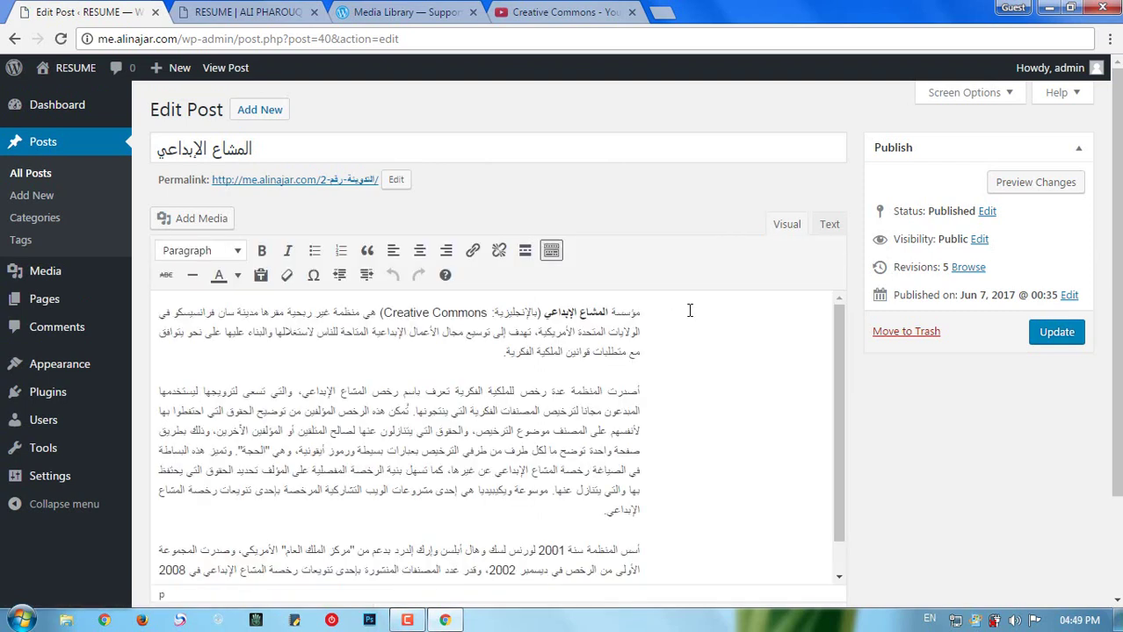
pyautogui.moveTo(845, 419); pyautogui.dragTo(834, 514)
pyautogui.click(502, 551)
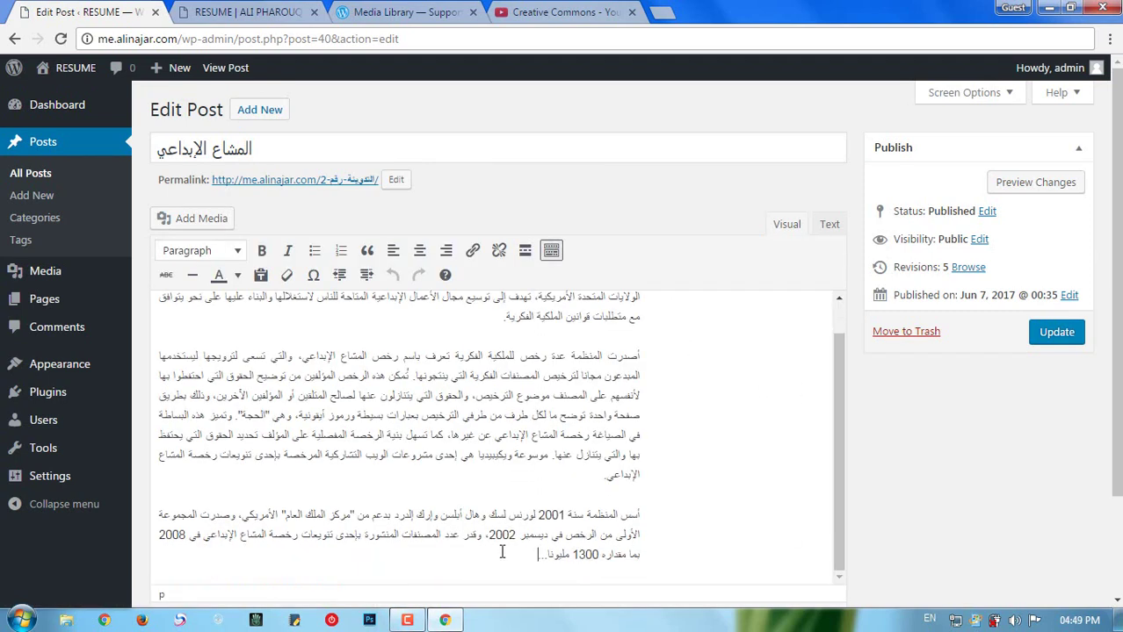
pyautogui.press('Return')
pyautogui.write('https://www.youtube.com/watch?v=FfXkeyrRa2A')
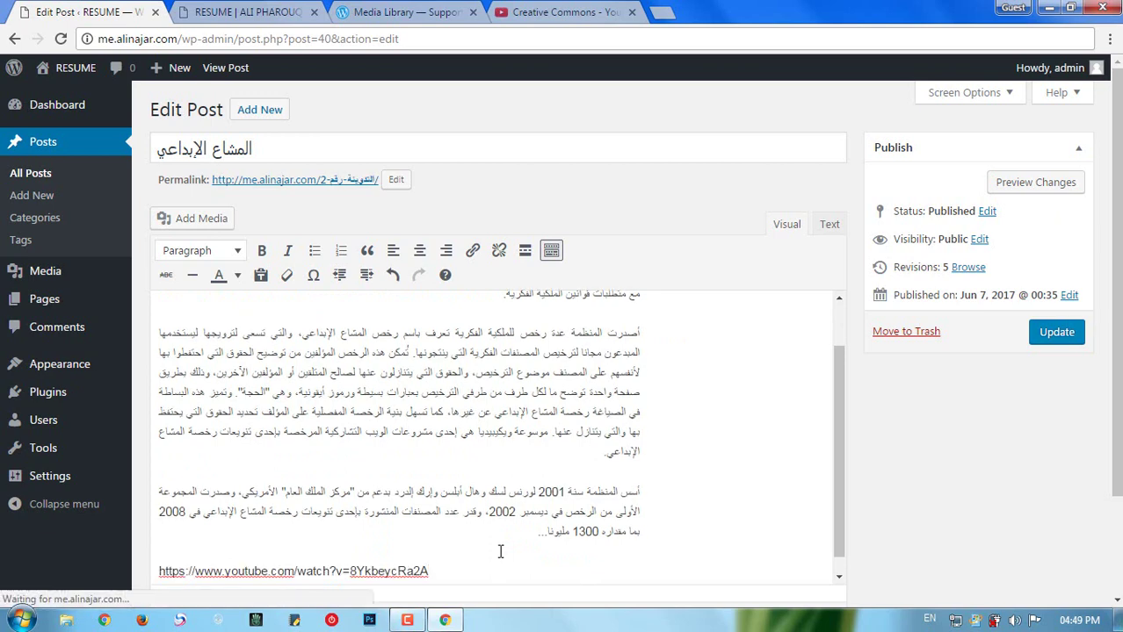
pyautogui.moveTo(839, 399); pyautogui.dragTo(840, 552)
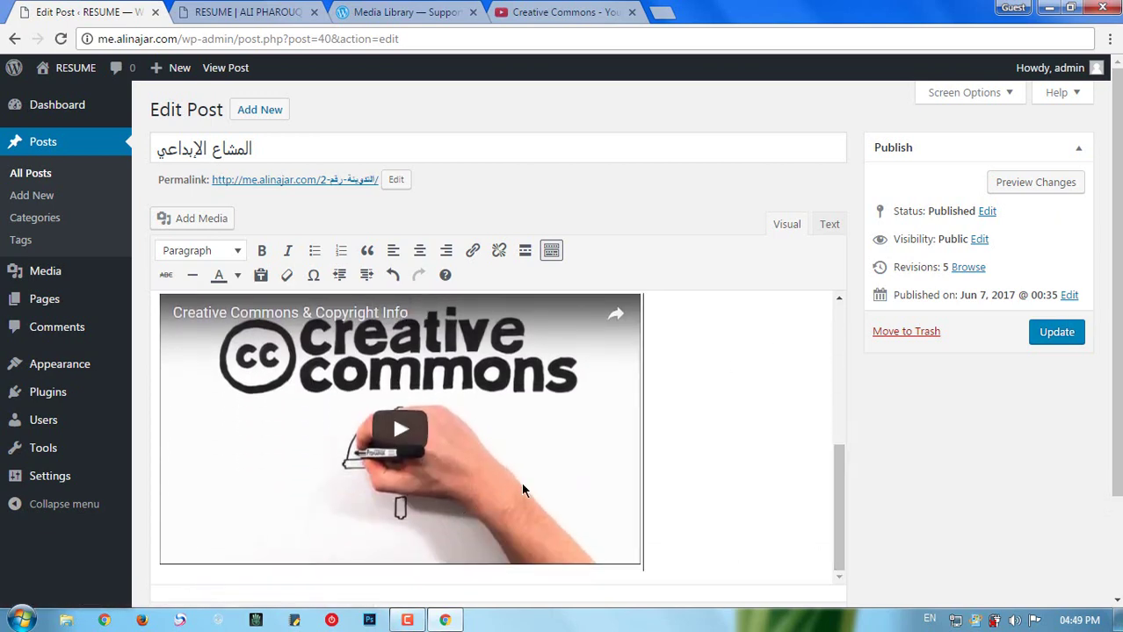
# Step: Copy the "Creative Commons & Copyright Info" video link again and start a new line below the embedded video in the post
pyautogui.click(586, 12)
pyautogui.rightClick(392, 346)
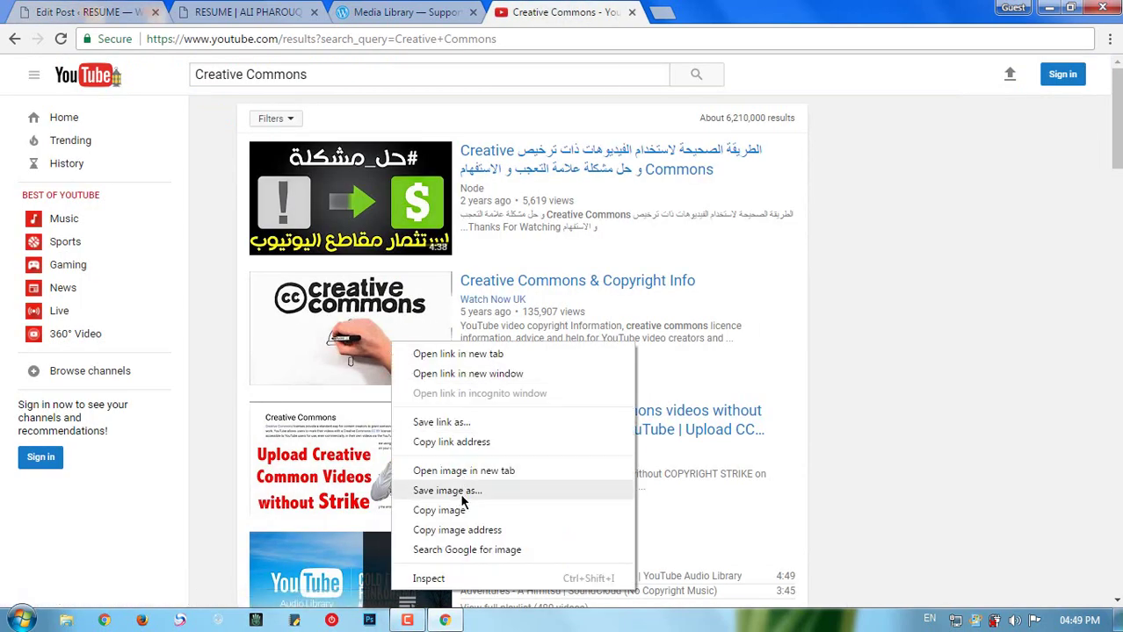
pyautogui.click(483, 442)
pyautogui.hotkey('ctrl', '1')
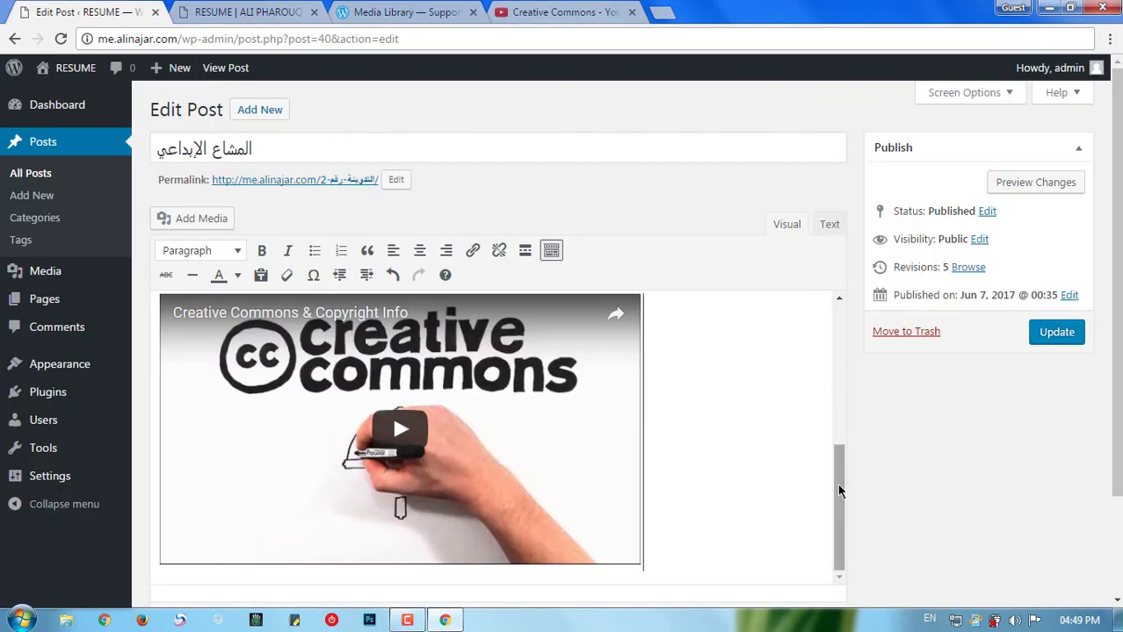
pyautogui.click(788, 539)
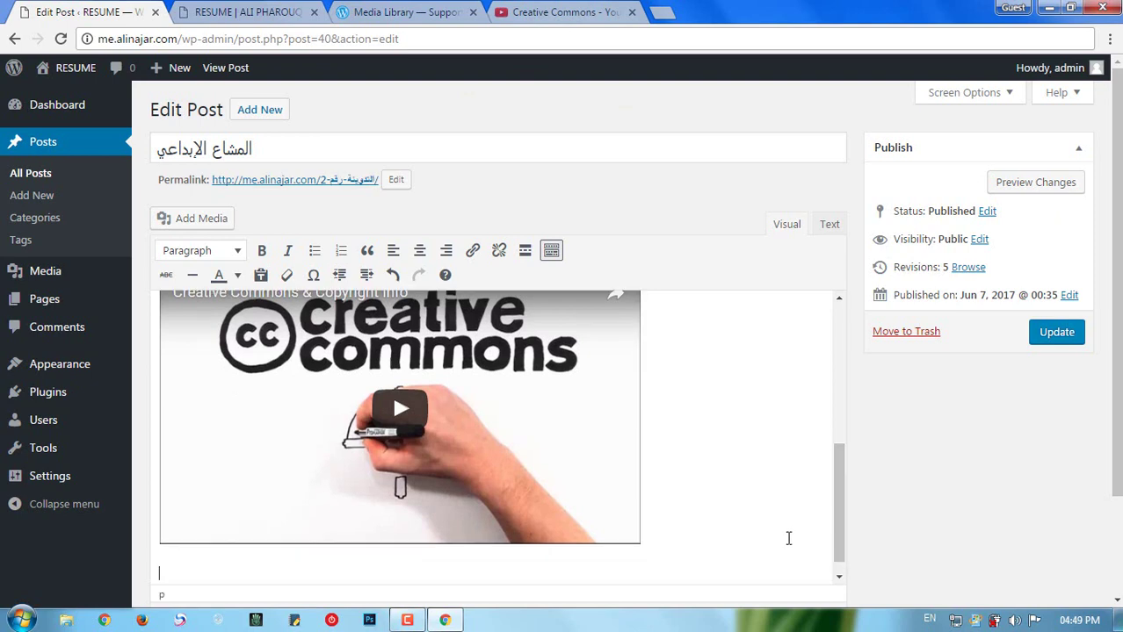
# Step: Load soundcloud.com in the browser tab that shows the YouTube results
pyautogui.click(539, 18)
pyautogui.click(519, 39)
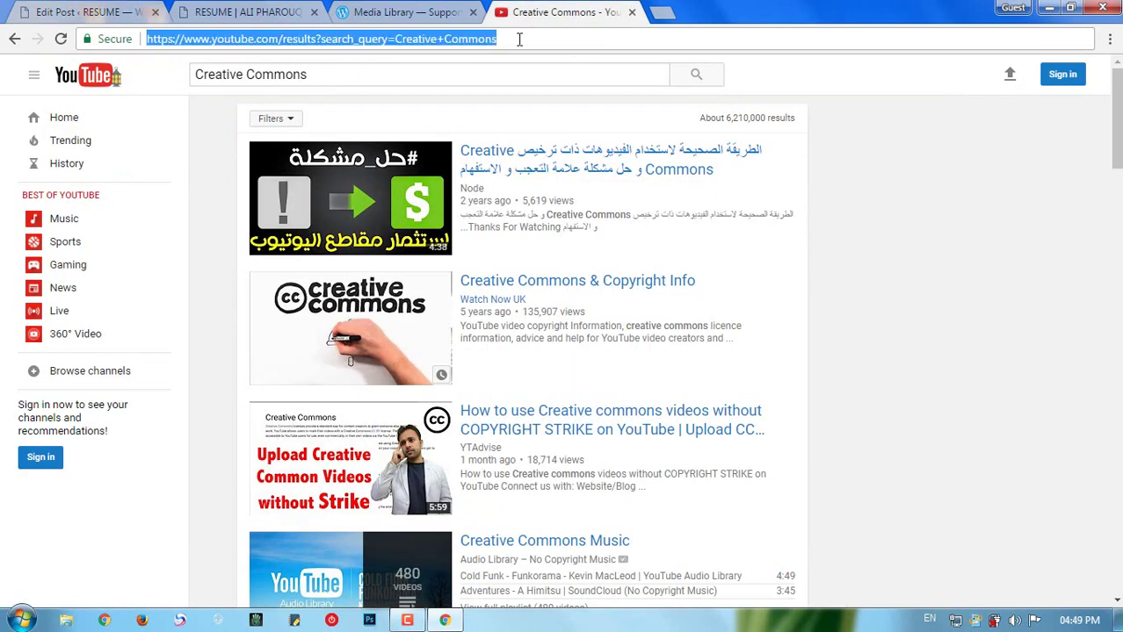
pyautogui.write('sou')
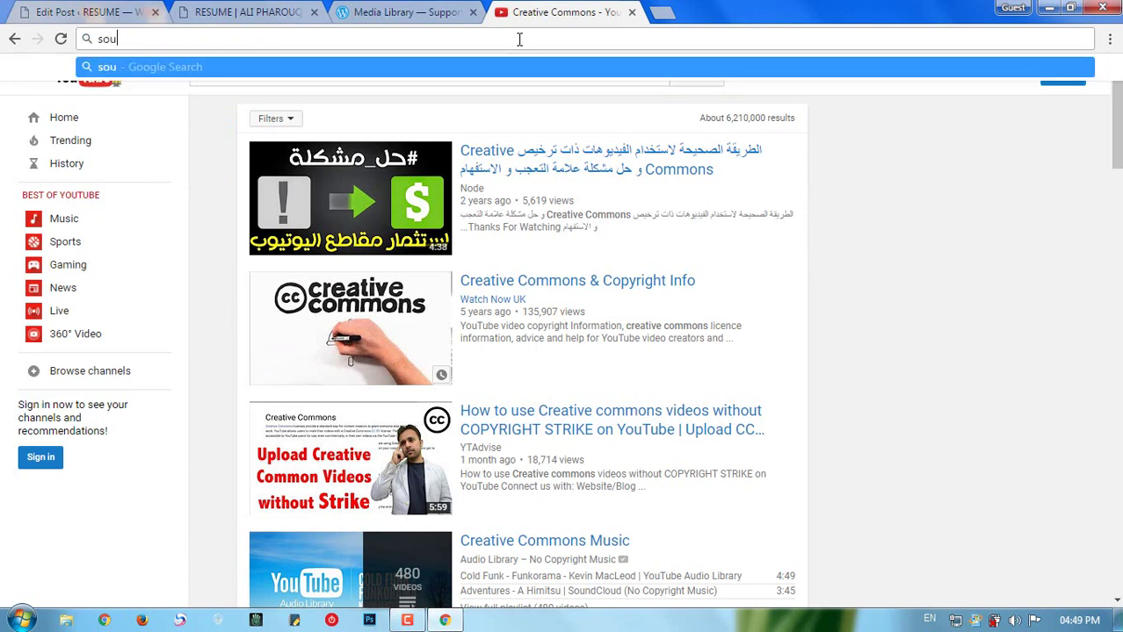
pyautogui.write('ndclo')
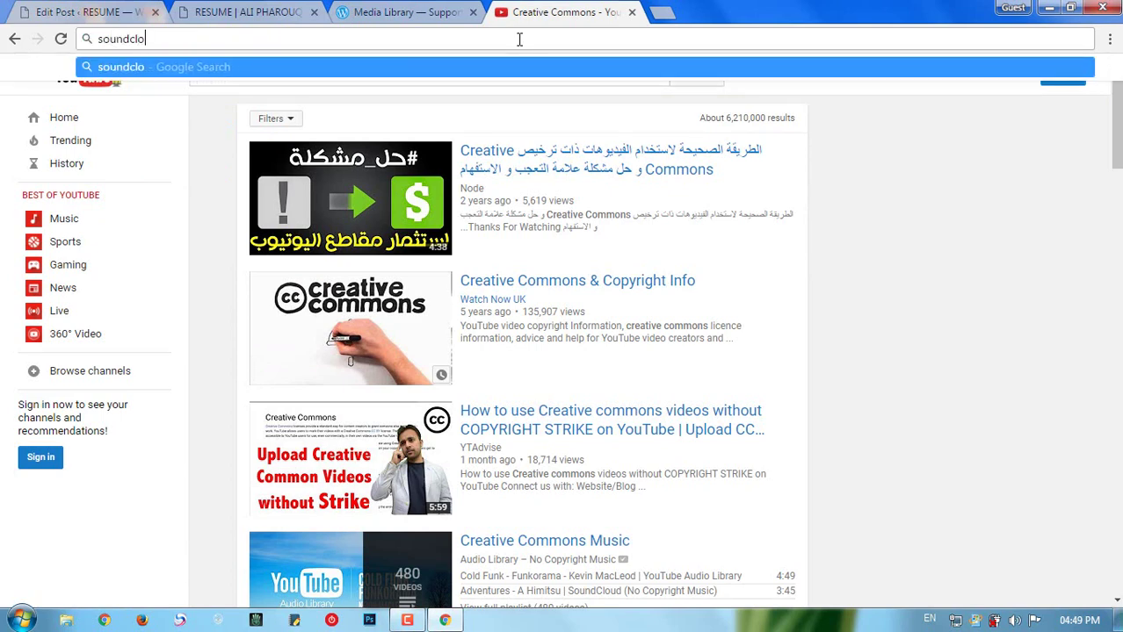
pyautogui.write('ud')
pyautogui.hotkey('ctrl', 'Return')
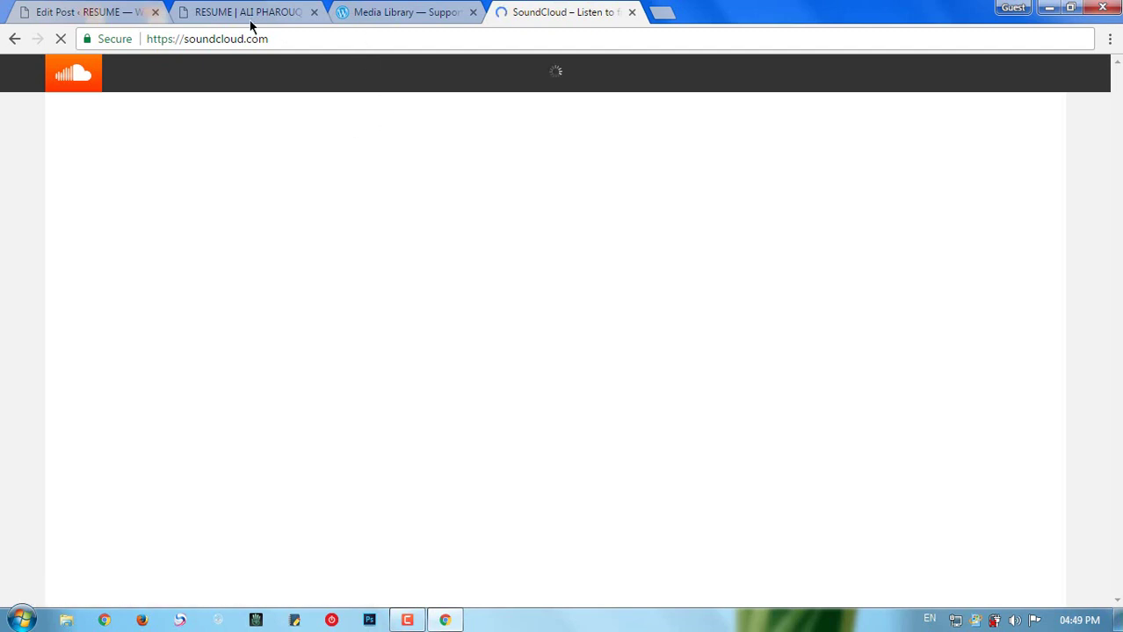
pyautogui.click(87, 12)
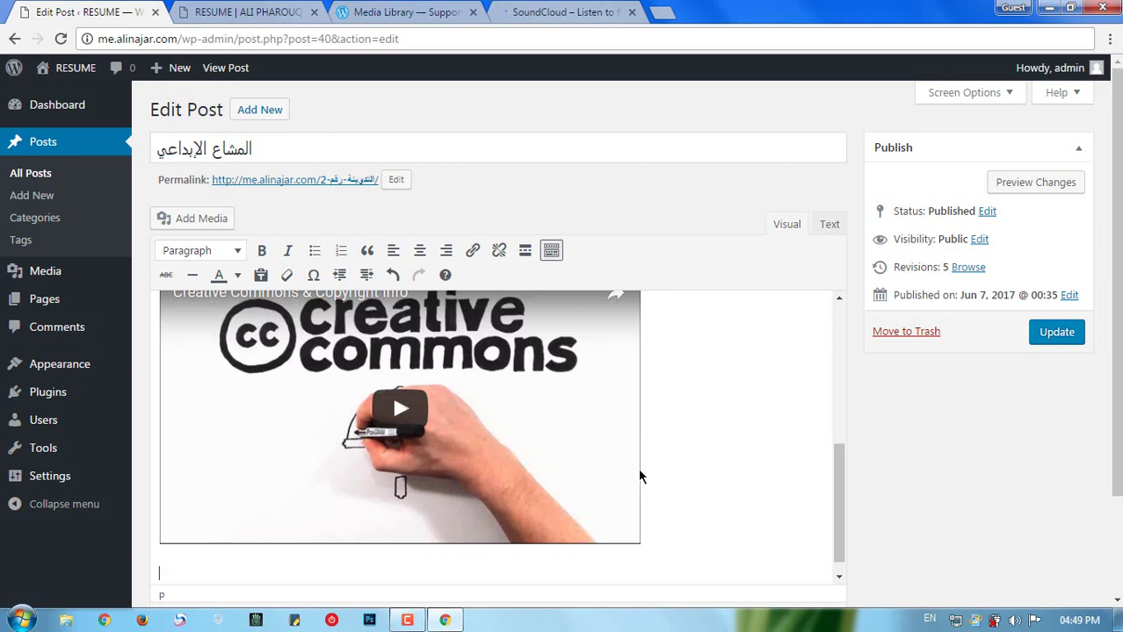
pyautogui.click(552, 11)
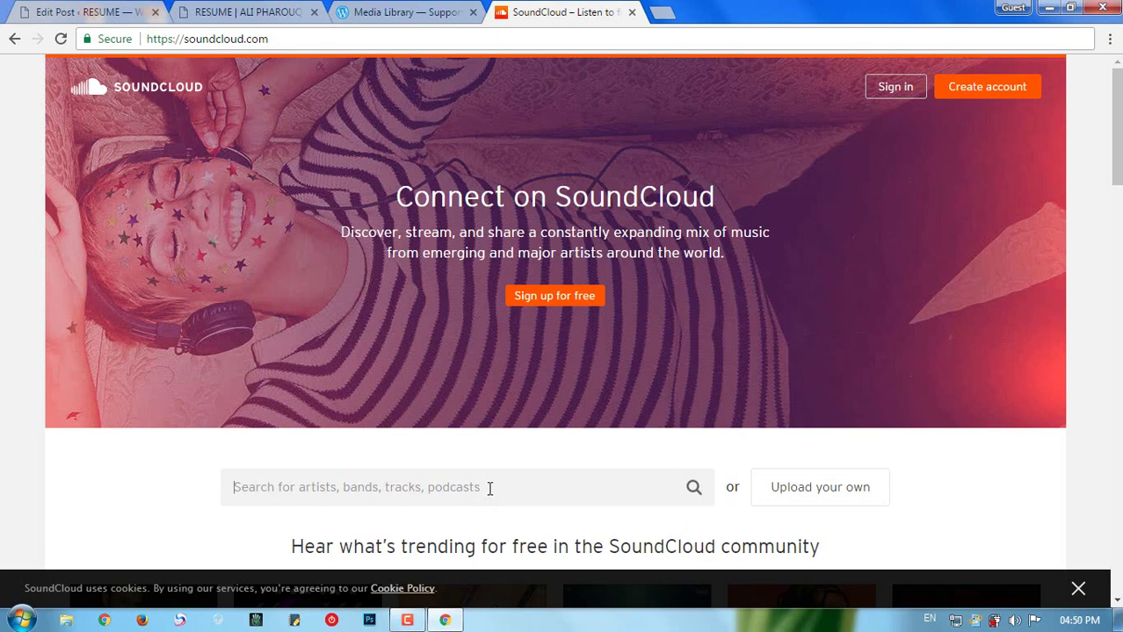
pyautogui.hotkey('ctrl', 'v')
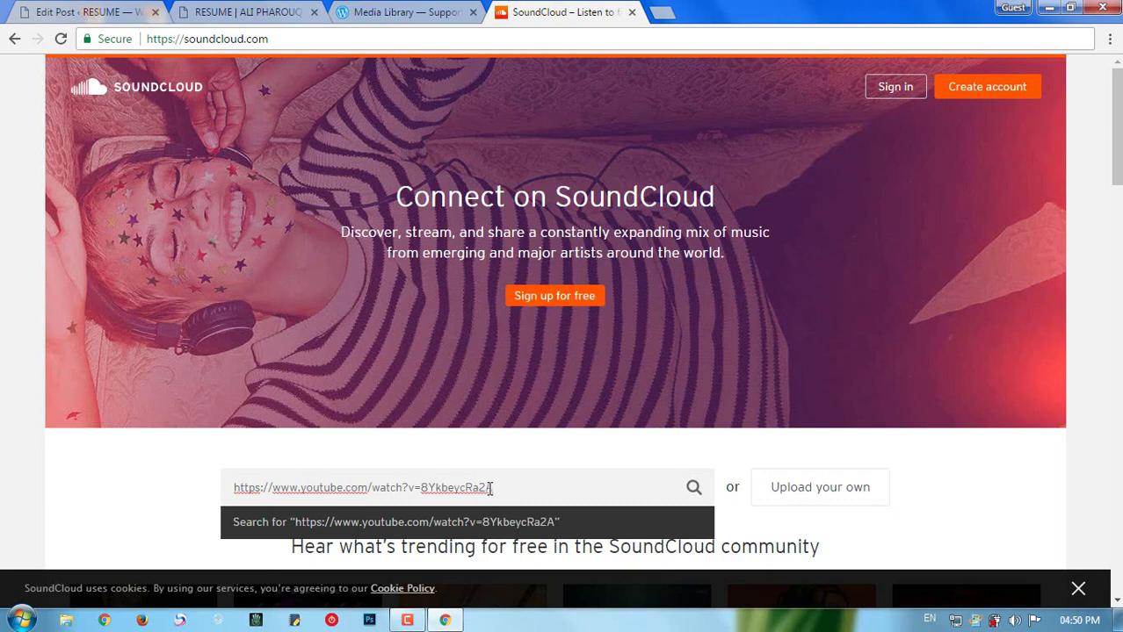
pyautogui.hotkey('ctrl', 'a')
pyautogui.press('BackSpace')
# Step: Copy "Creative Commons" from the post's first paragraph and search SoundCloud for it
pyautogui.click(54, 13)
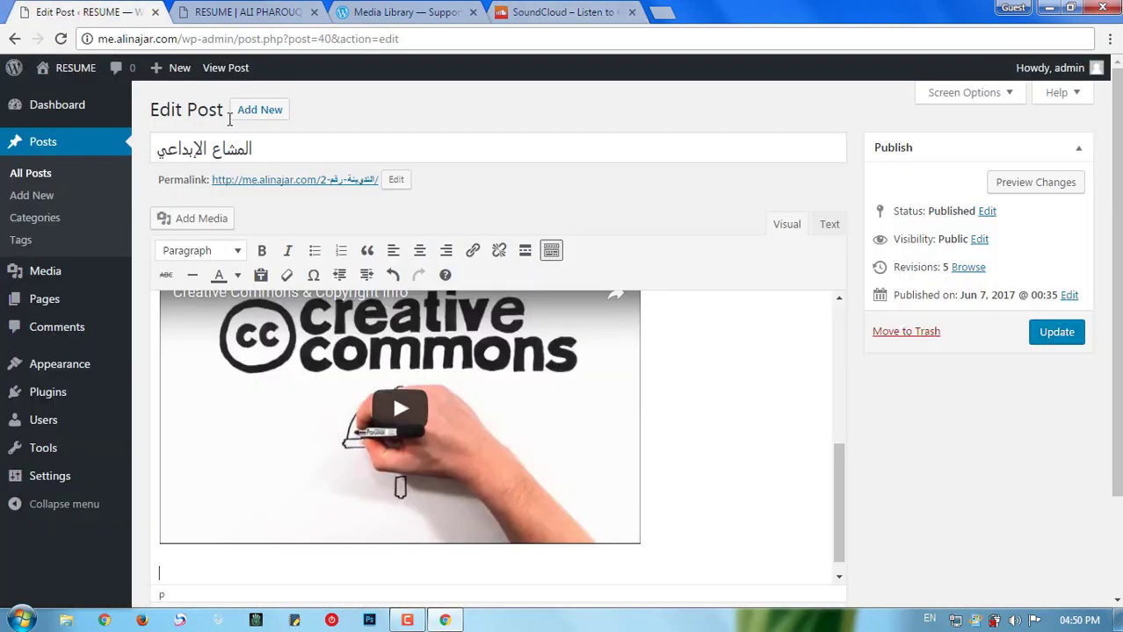
pyautogui.scroll(1, 690, 332)
pyautogui.scroll(2, 578, 380)
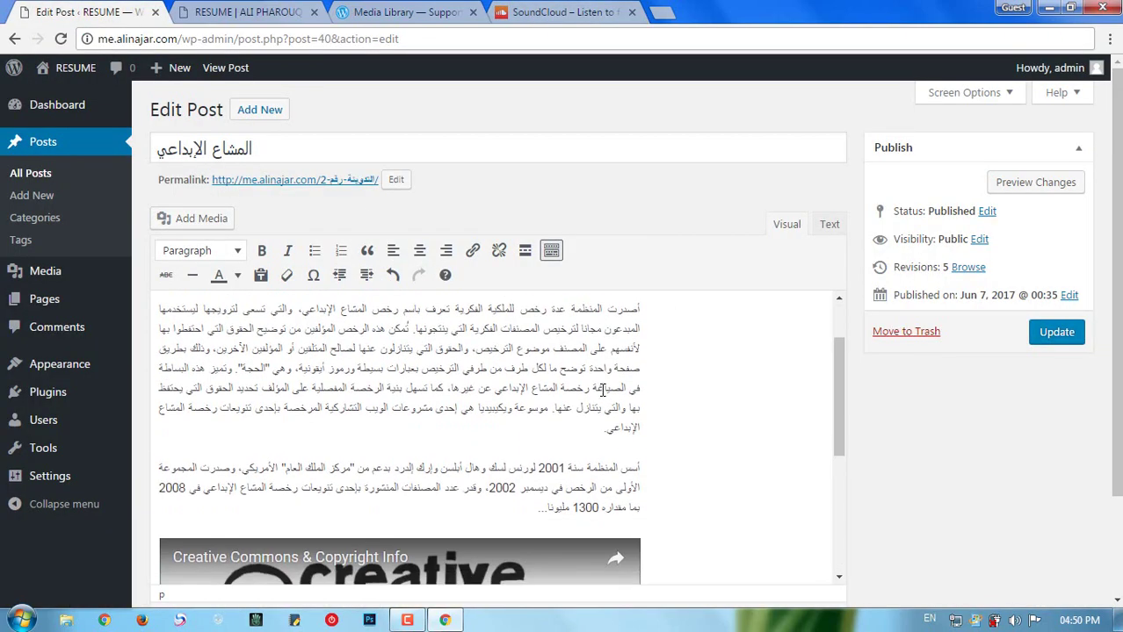
pyautogui.scroll(2, 841, 424)
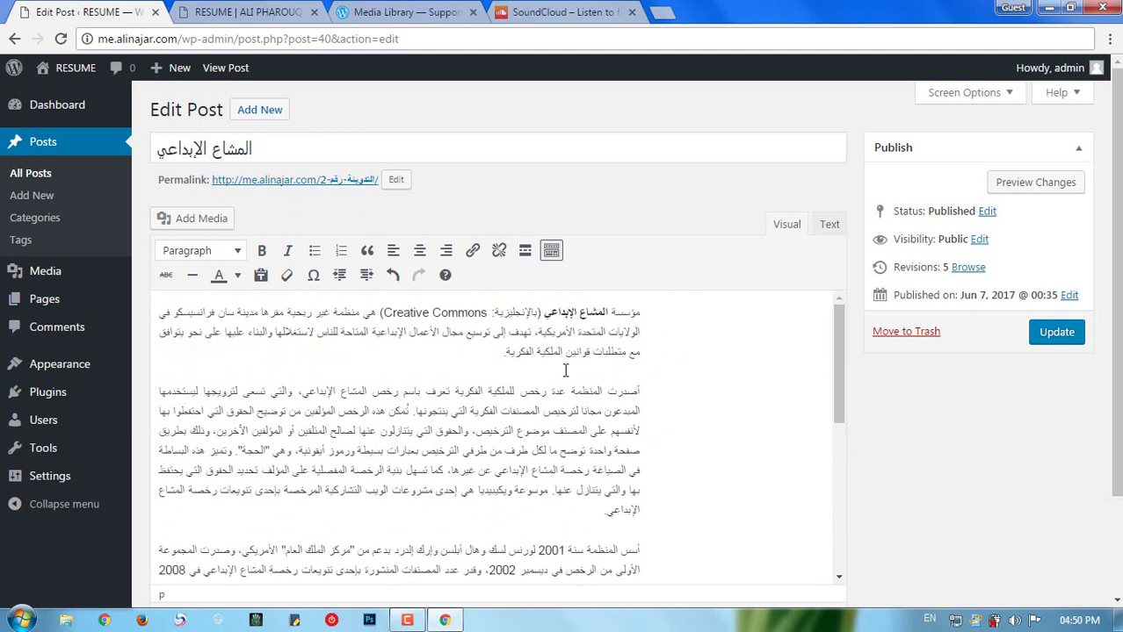
pyautogui.moveTo(384, 313); pyautogui.dragTo(486, 317)
pyautogui.click(553, 9)
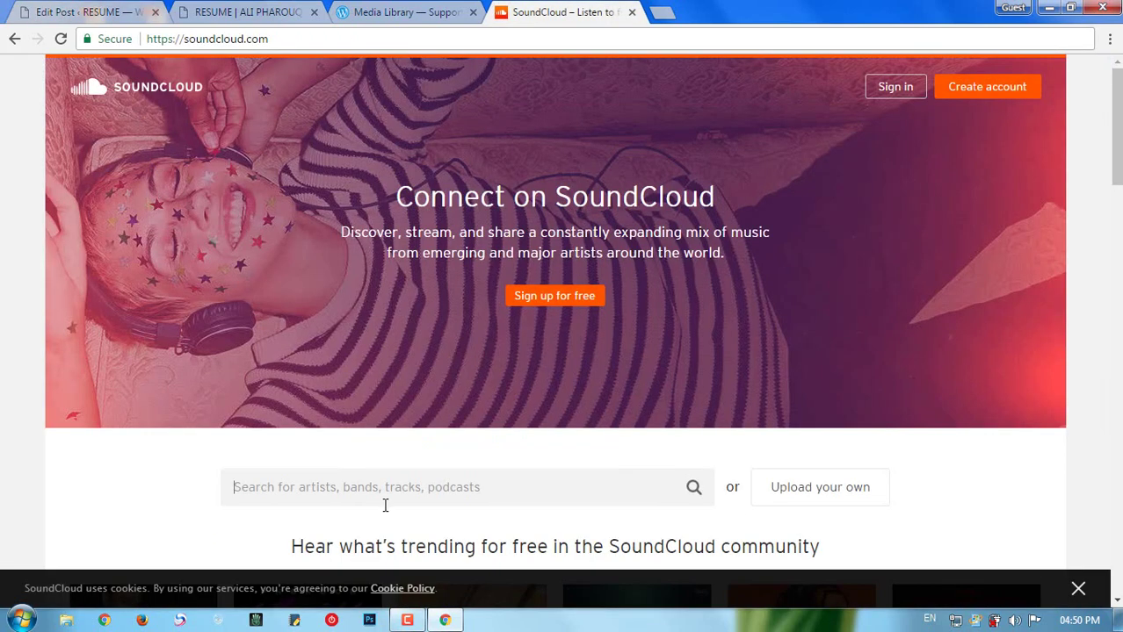
pyautogui.click(385, 486)
pyautogui.hotkey('ctrl', 'v')
pyautogui.press('Return')
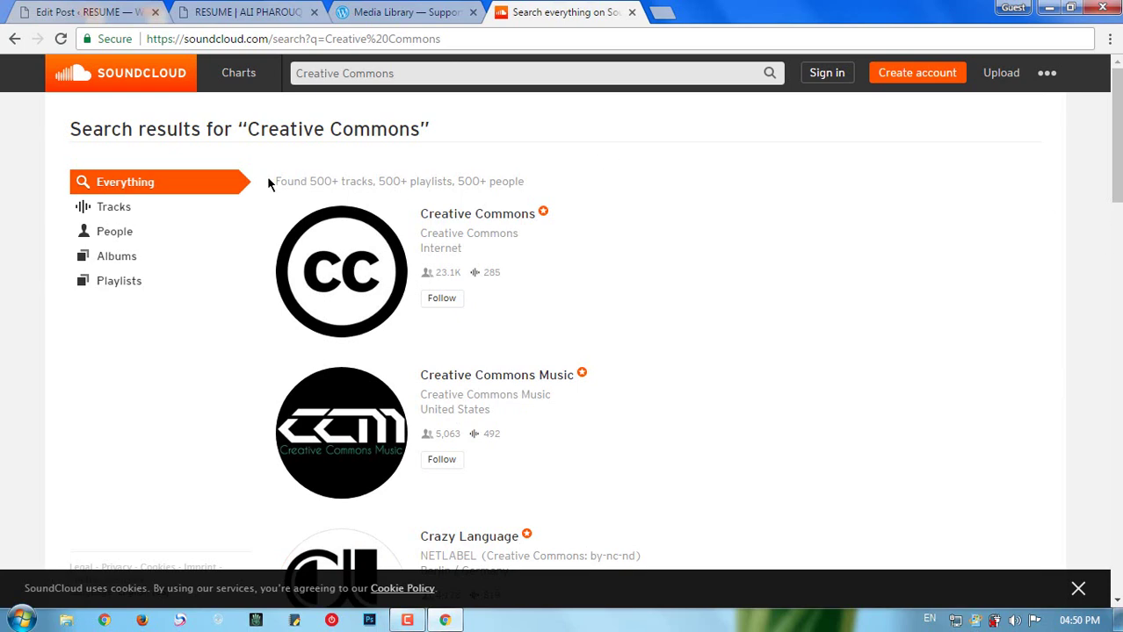
# Step: Limit the SoundCloud results to tracks and open "Catmosphere - Candy-Coloured Sky [Creative Commons]"
pyautogui.click(117, 215)
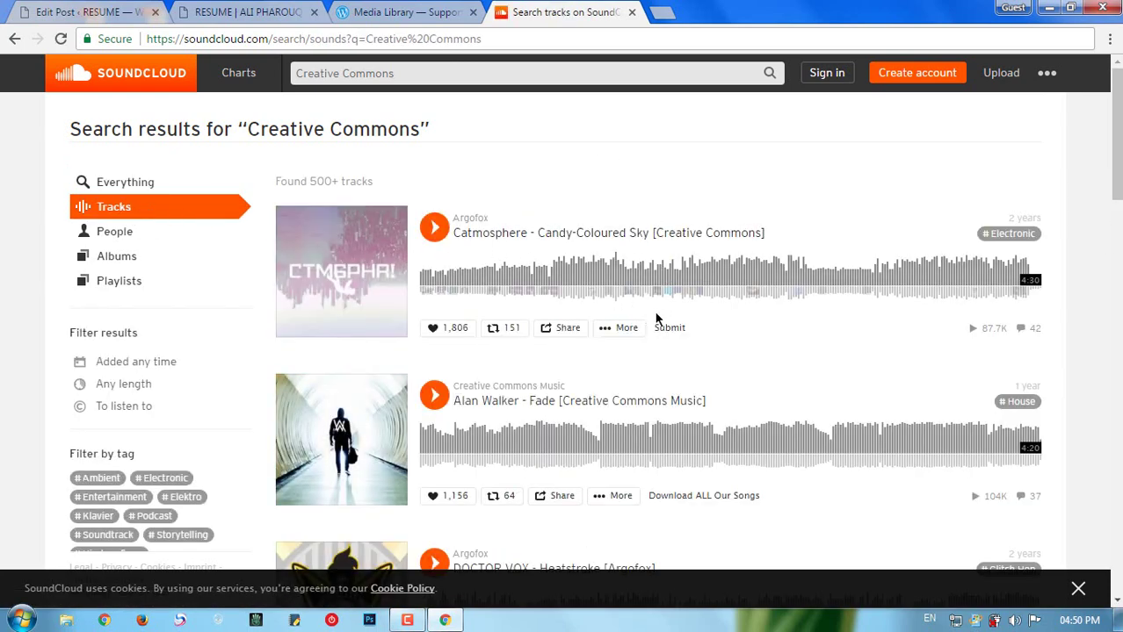
pyautogui.click(356, 291)
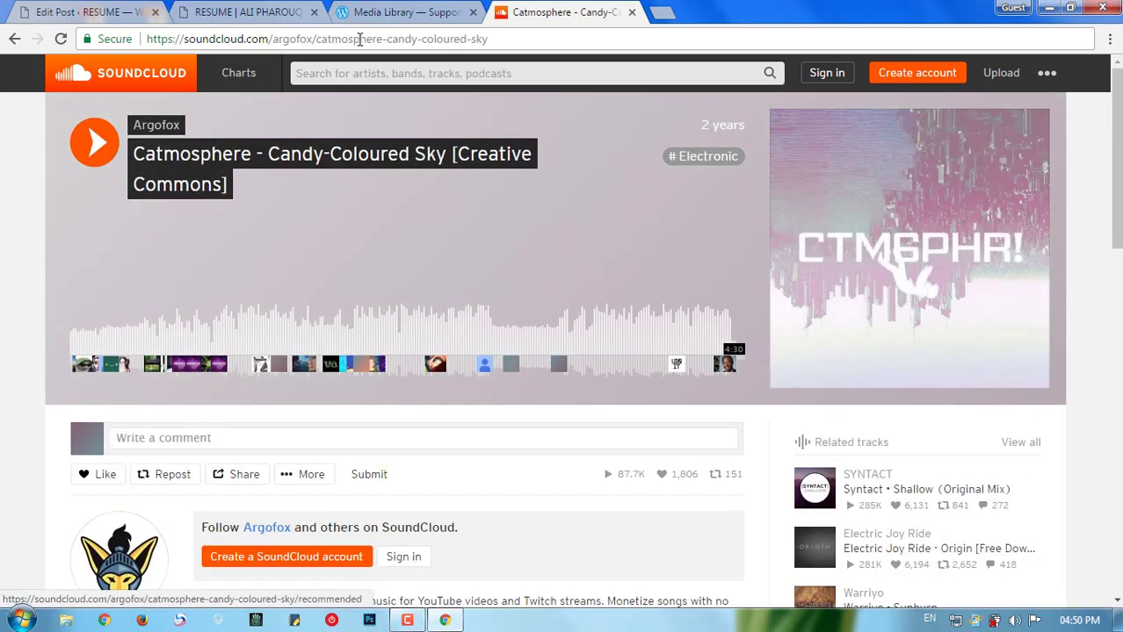
# Step: Copy the web address of the "Catmosphere - Candy-Coloured Sky [Creative Commons]" track page
pyautogui.click(360, 39)
pyautogui.hotkey('ctrl', 'c')
pyautogui.rightClick(362, 39)
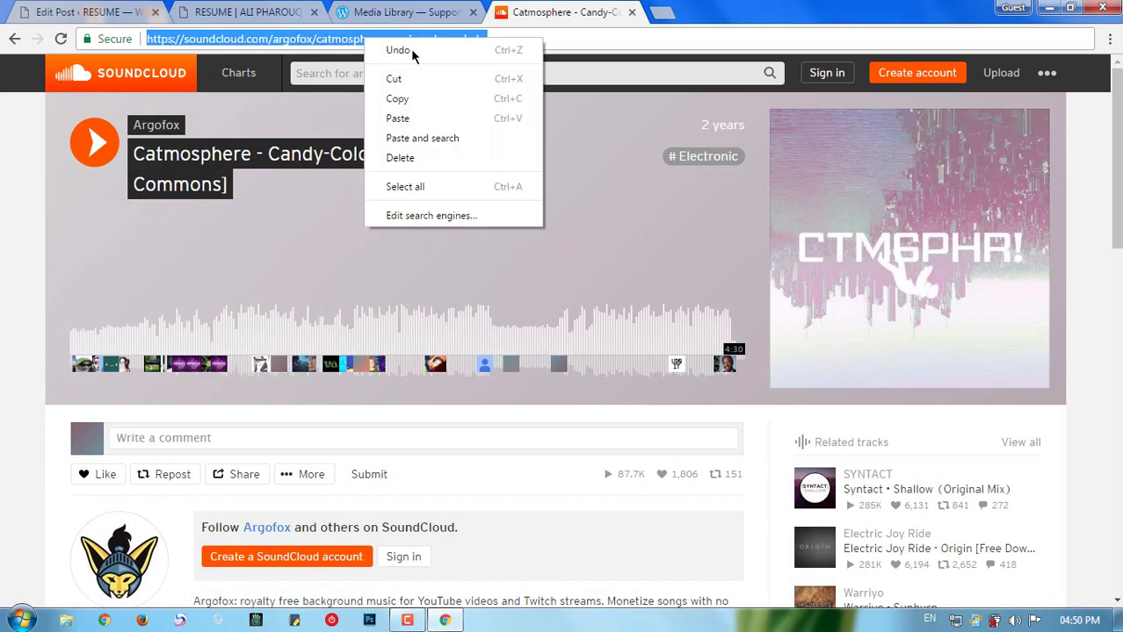
pyautogui.click(397, 99)
# Step: Embed the copied SoundCloud track link on the empty line below the video in the المشاع الإبداعي post
pyautogui.click(88, 11)
pyautogui.scroll(-5, 758, 412)
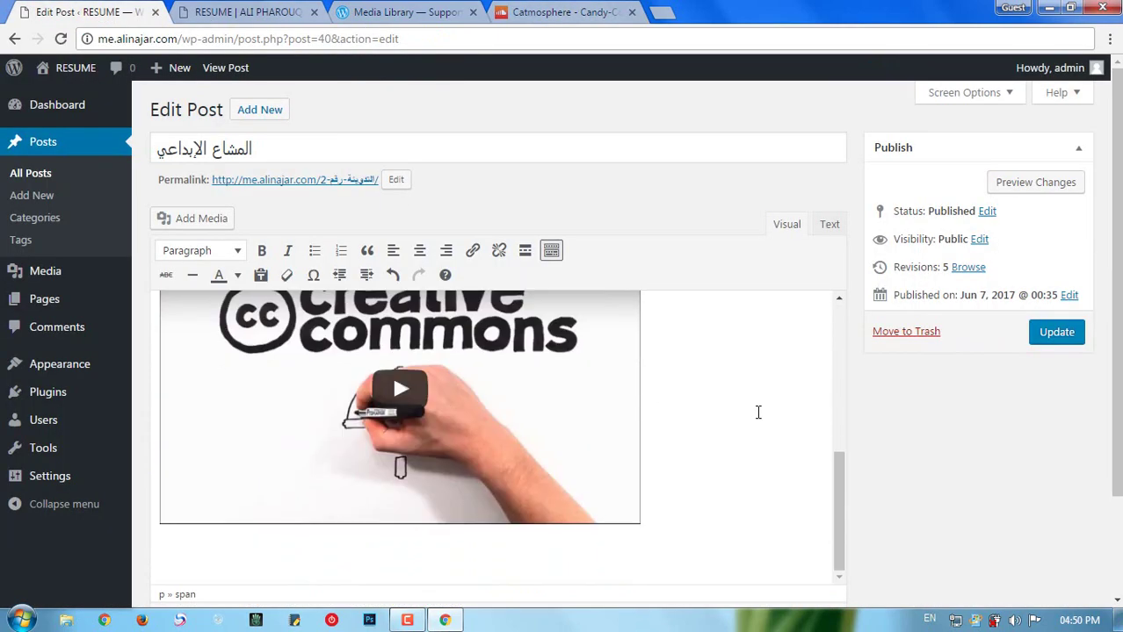
pyautogui.scroll(-3, 758, 412)
pyautogui.scroll(-3, 779, 364)
pyautogui.click(655, 416)
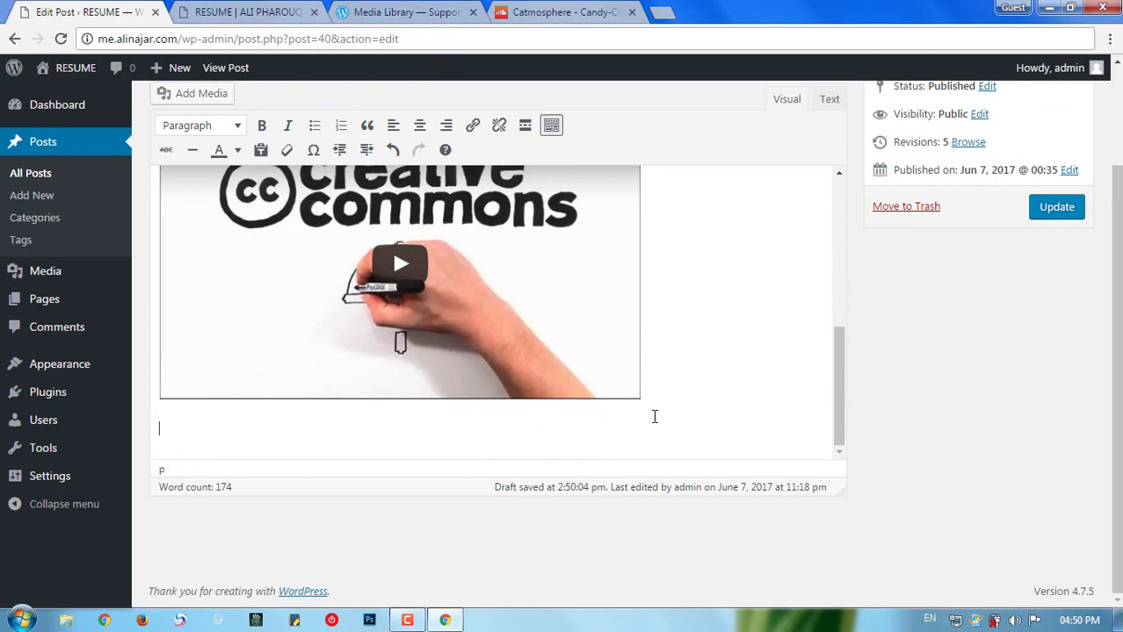
pyautogui.hotkey('ctrl', 'v')
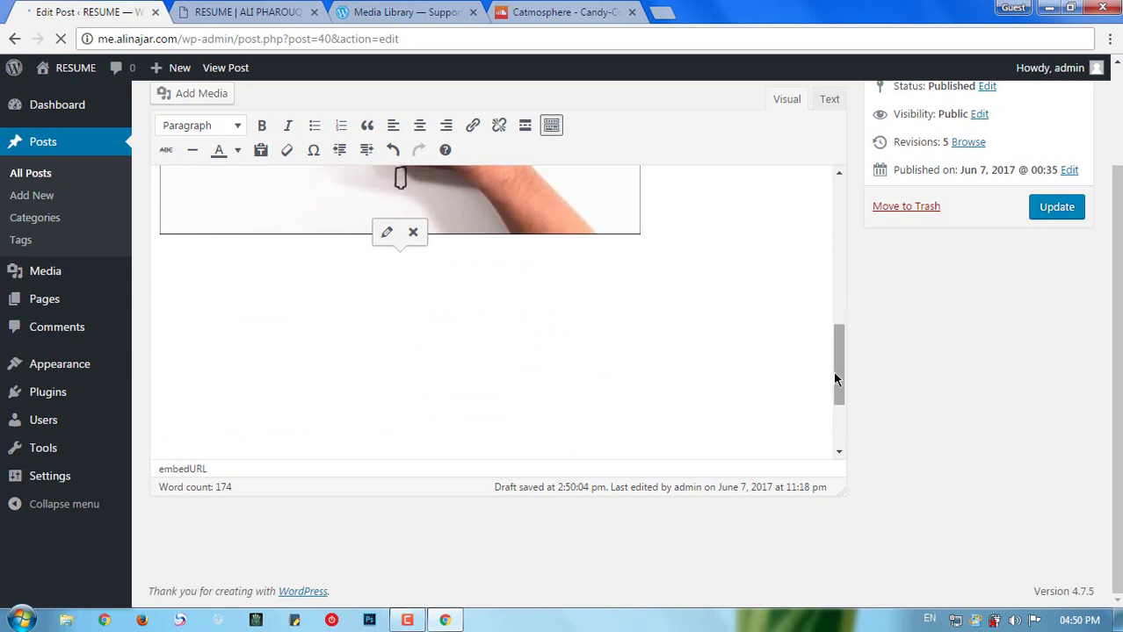
# Step: Look over the embedded track at the end of the post and update the published post
pyautogui.moveTo(835, 378); pyautogui.dragTo(842, 303)
pyautogui.scroll(-3, 591, 324)
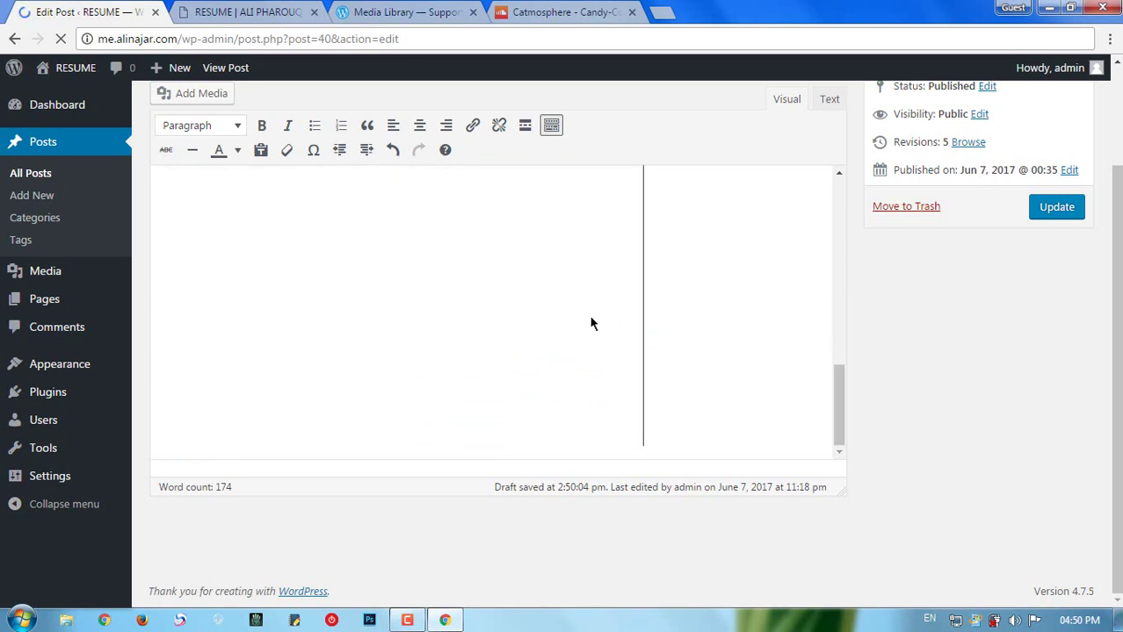
pyautogui.moveTo(836, 407)
pyautogui.mouseDown()
pyautogui.moveTo(840, 314)
pyautogui.moveTo(842, 422)
pyautogui.mouseUp()
pyautogui.click(1057, 211)
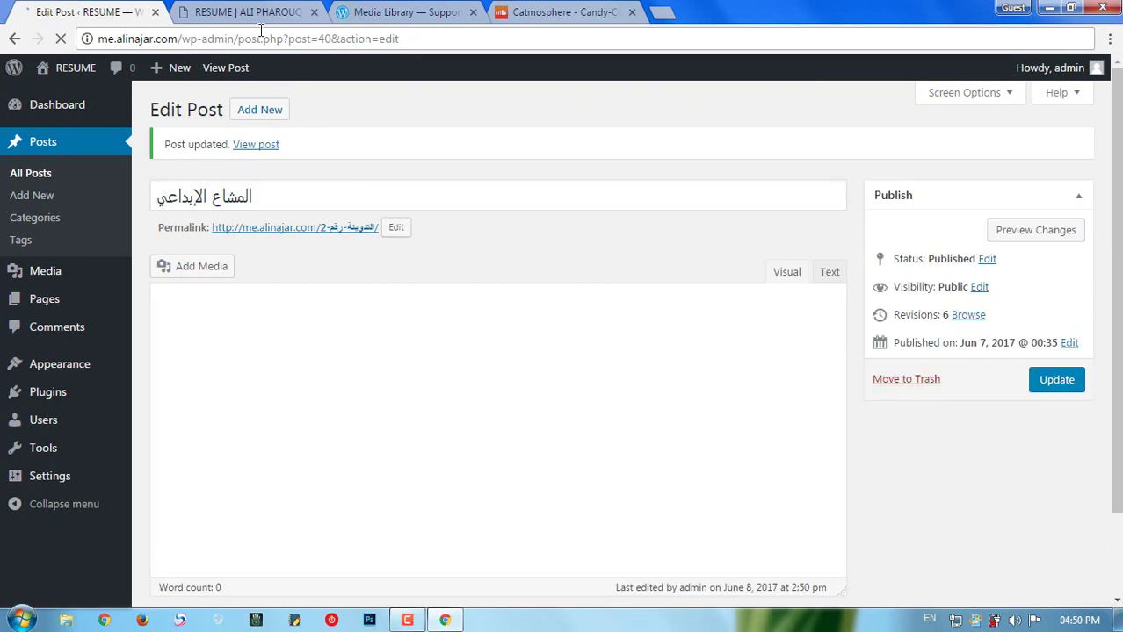
# Step: Open the المشاع الإبداعي post on the live site and check the embedded video and SoundCloud player
pyautogui.click(260, 16)
pyautogui.scroll(-4, 268, 275)
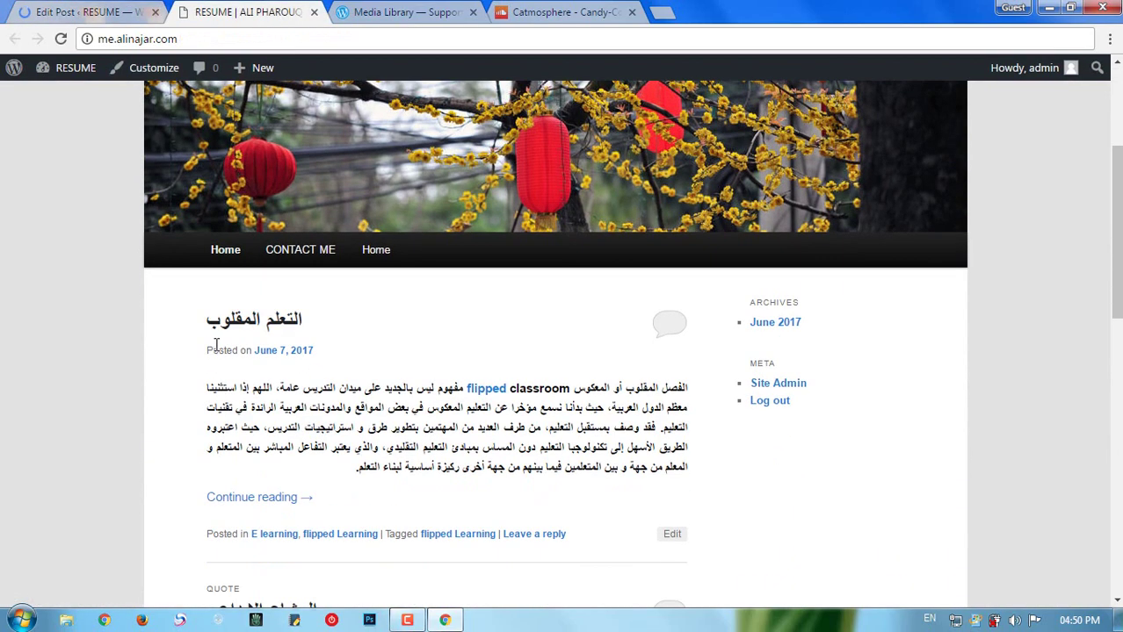
pyautogui.click(284, 527)
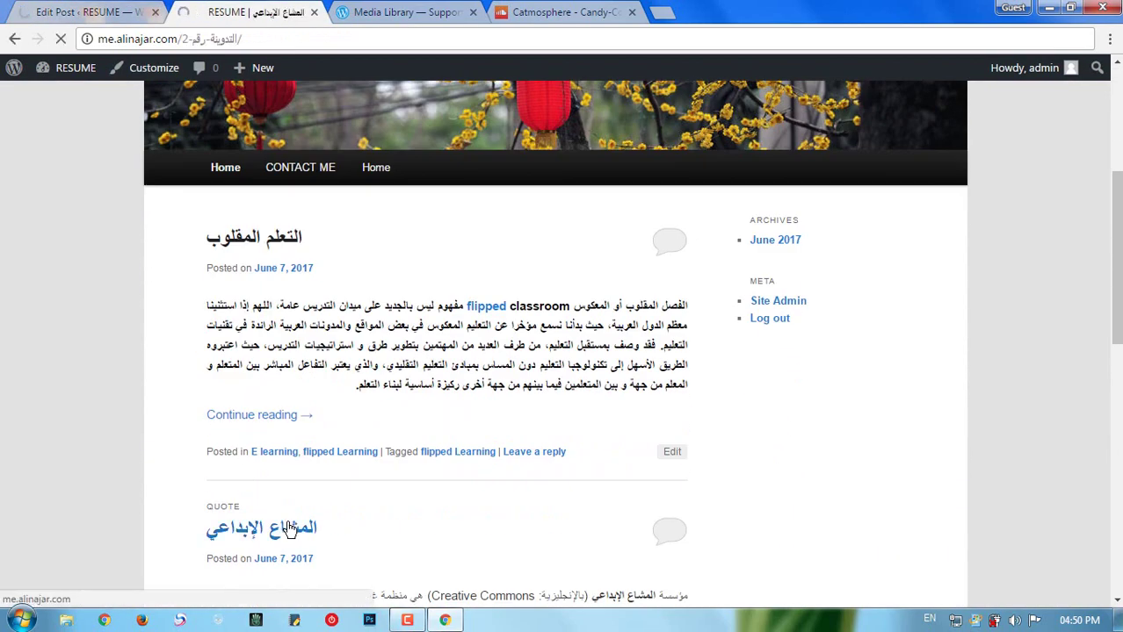
pyautogui.scroll(-3, 806, 301)
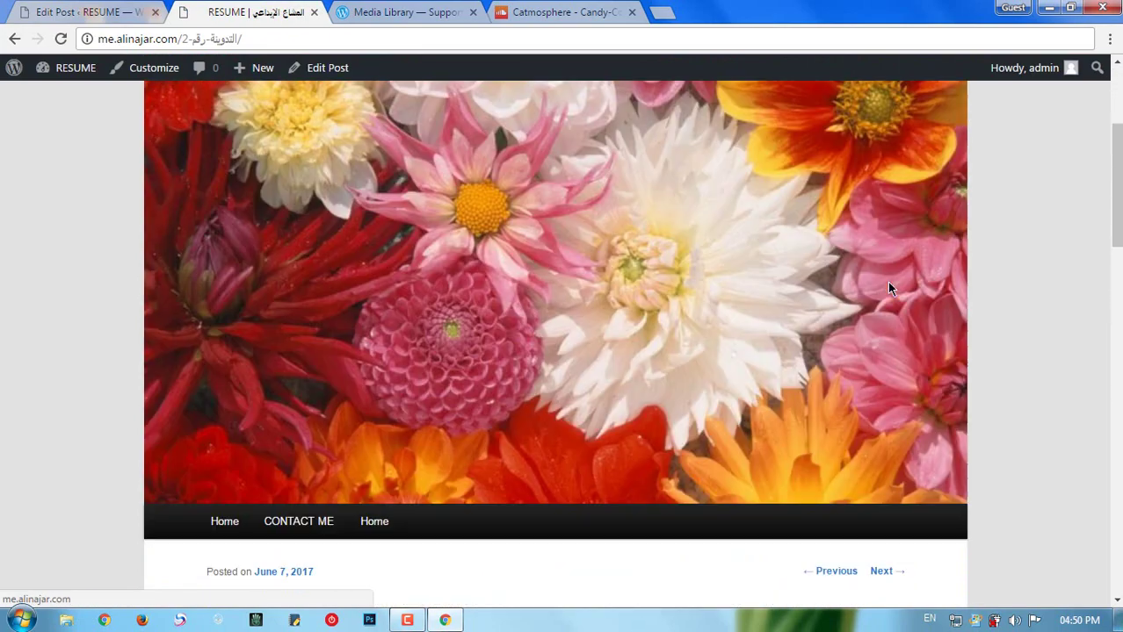
pyautogui.scroll(-3, 975, 264)
pyautogui.moveTo(1110, 235); pyautogui.dragTo(1109, 410)
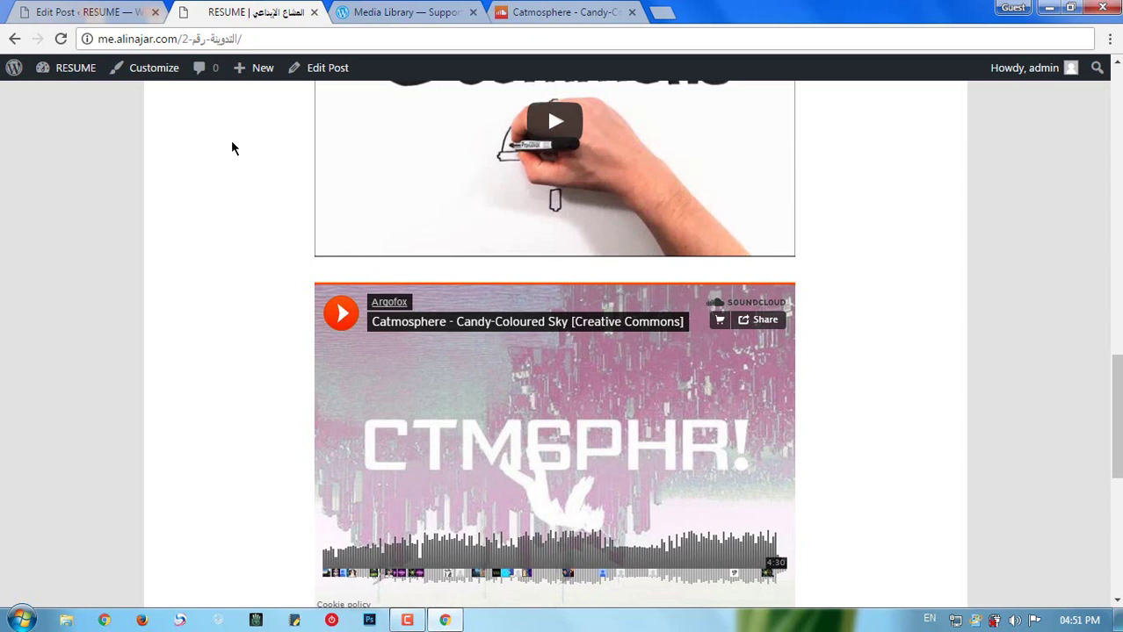
# Step: Return to the post editor and bring up the Media options for the site
pyautogui.click(93, 12)
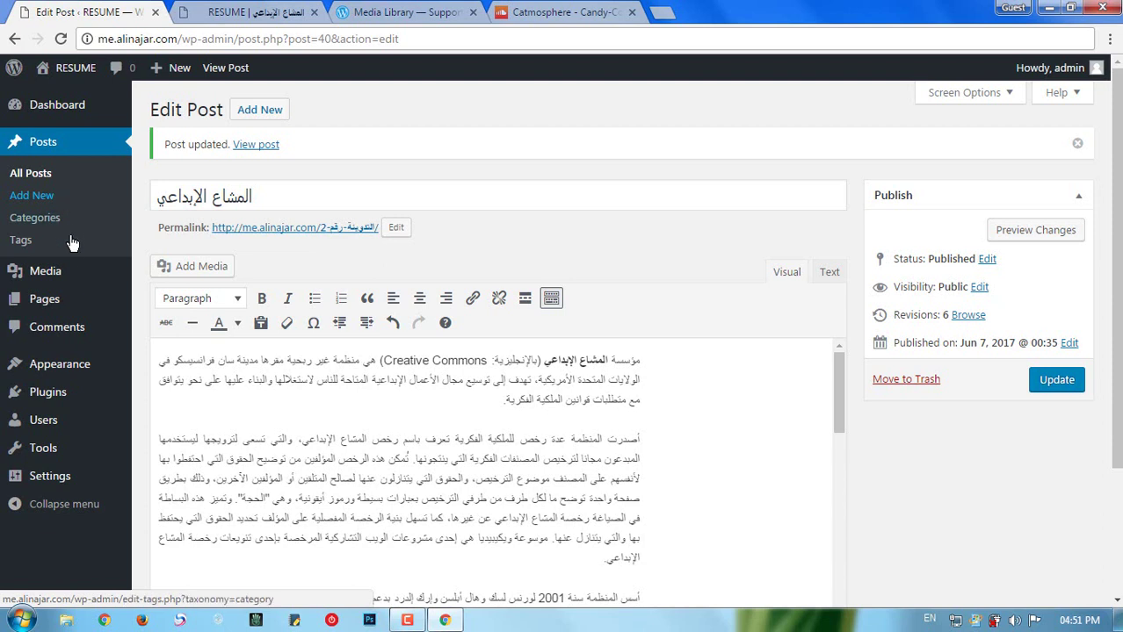
pyautogui.moveTo(68, 280)
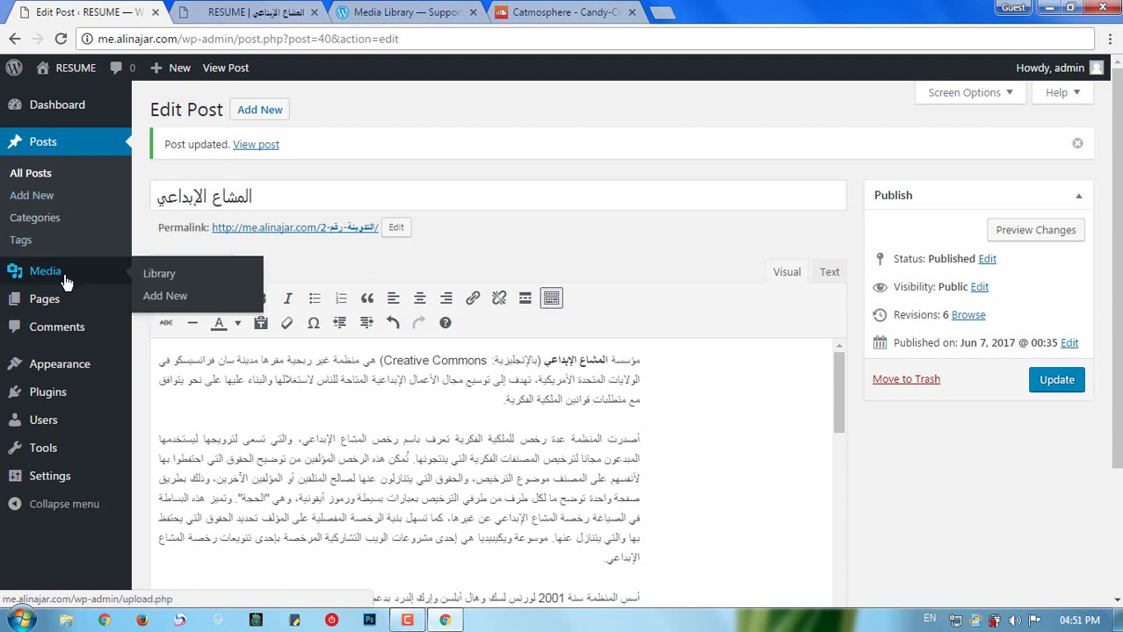